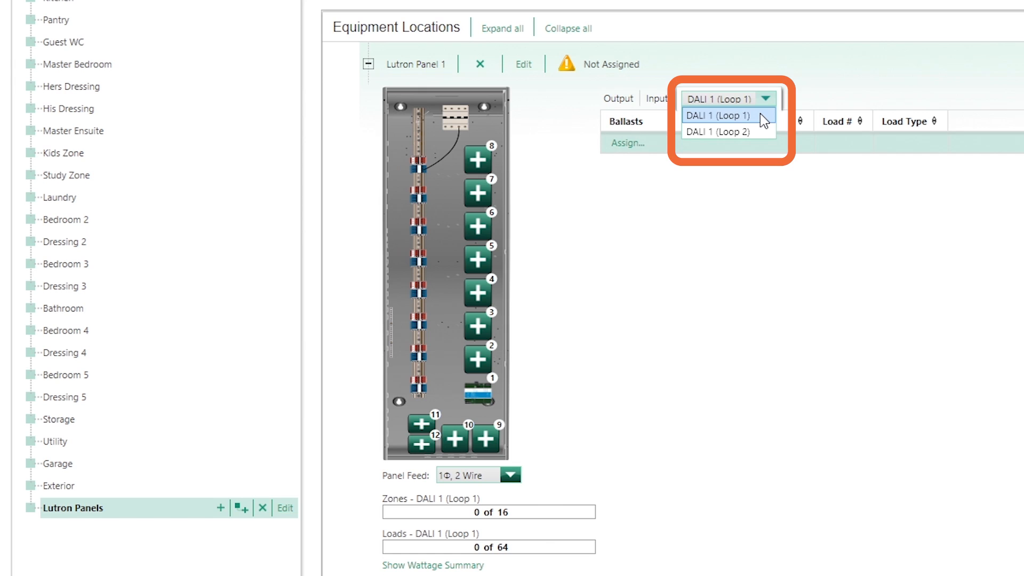
Step: Open the load assignment list for DALI 1 (Loop 1) of Lutron Panel 1 and place it clear of the ballast table
click(760, 116)
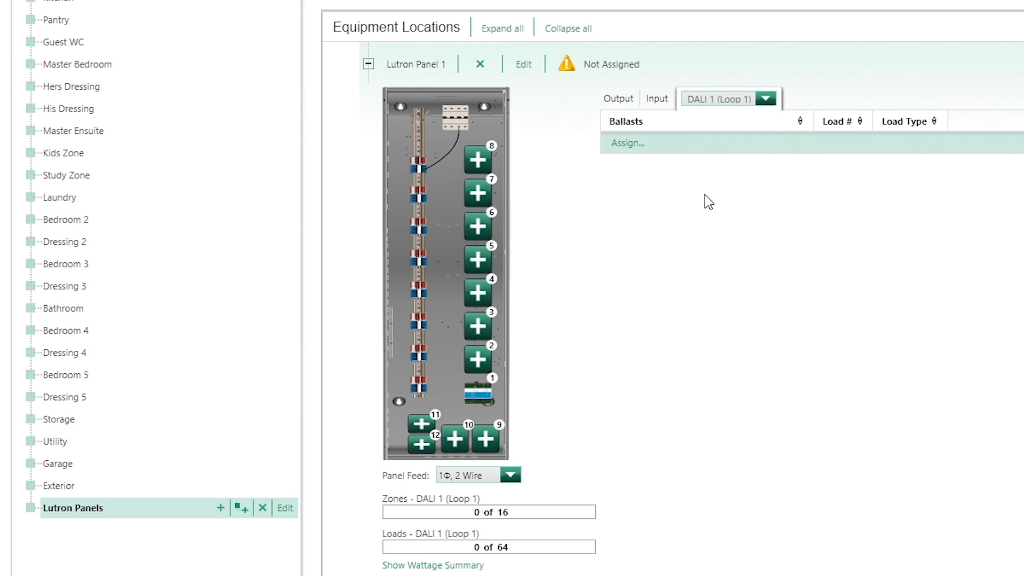
click(628, 145)
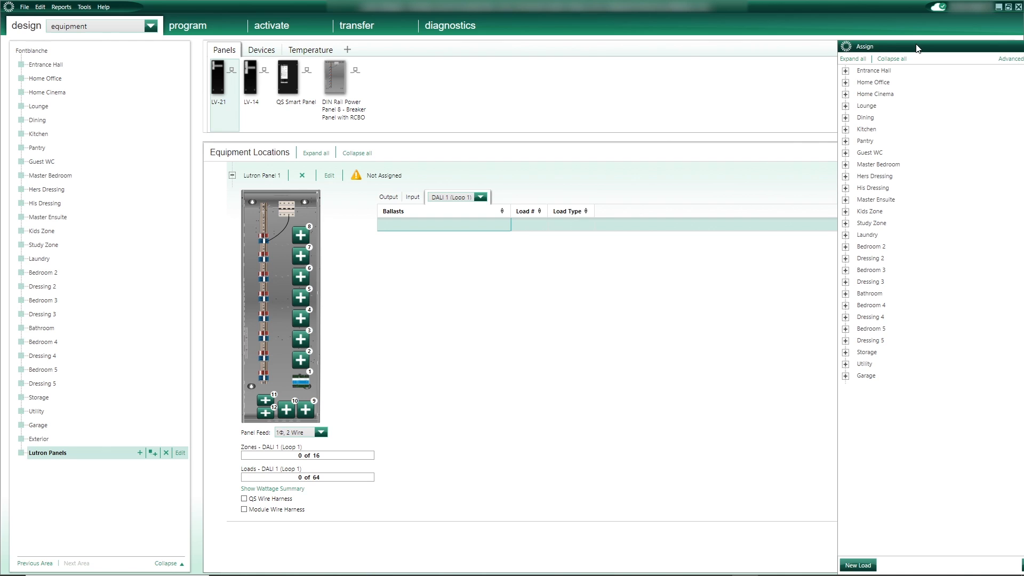
drag(916, 48, 676, 49)
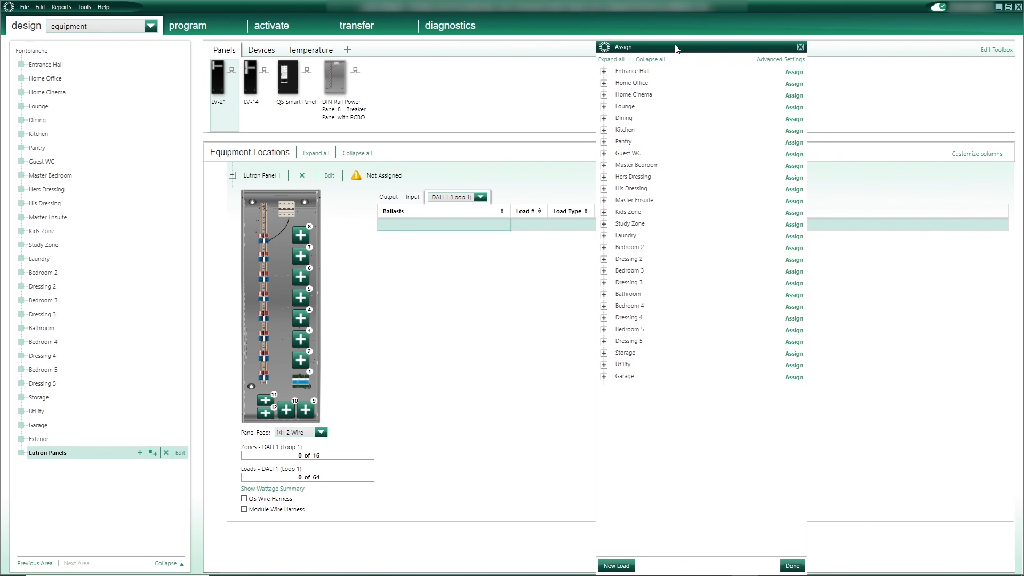
Step: Examine the unassigned DALI loads of the areas from Entrance Hall to Master Bedroom, leaving only Master Bedroom expanded
click(603, 72)
click(604, 130)
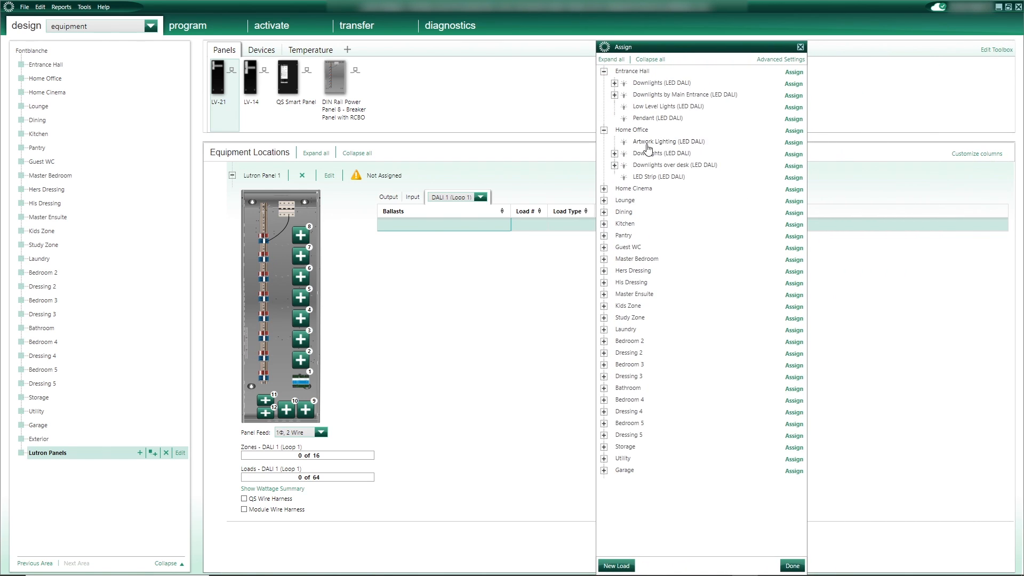
click(604, 189)
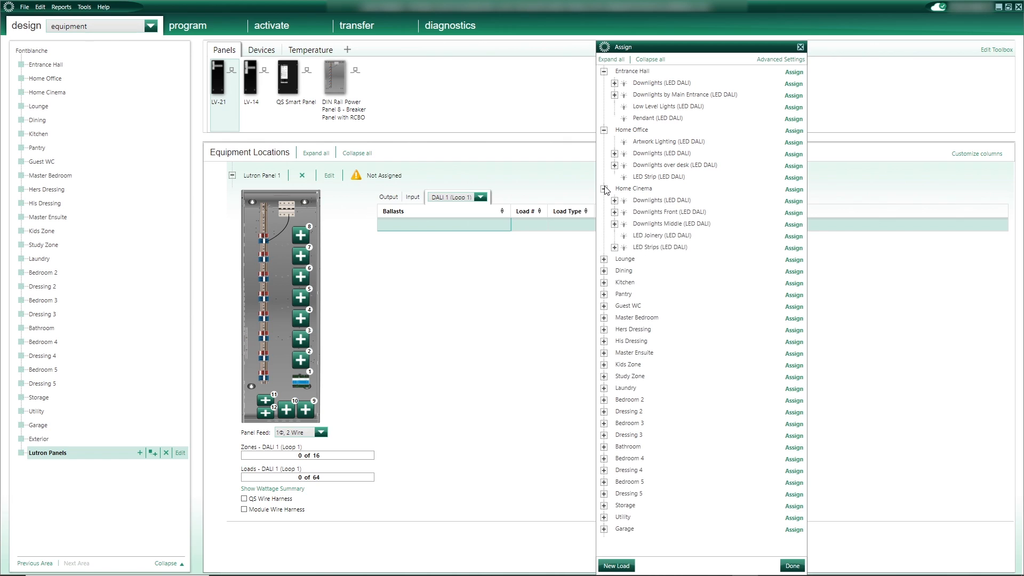
click(605, 260)
click(604, 318)
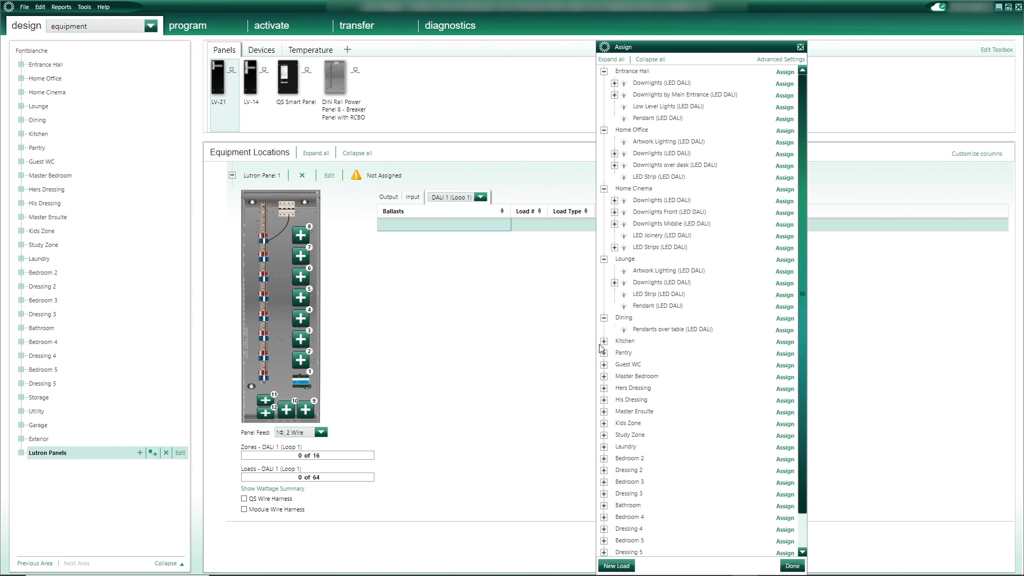
click(604, 341)
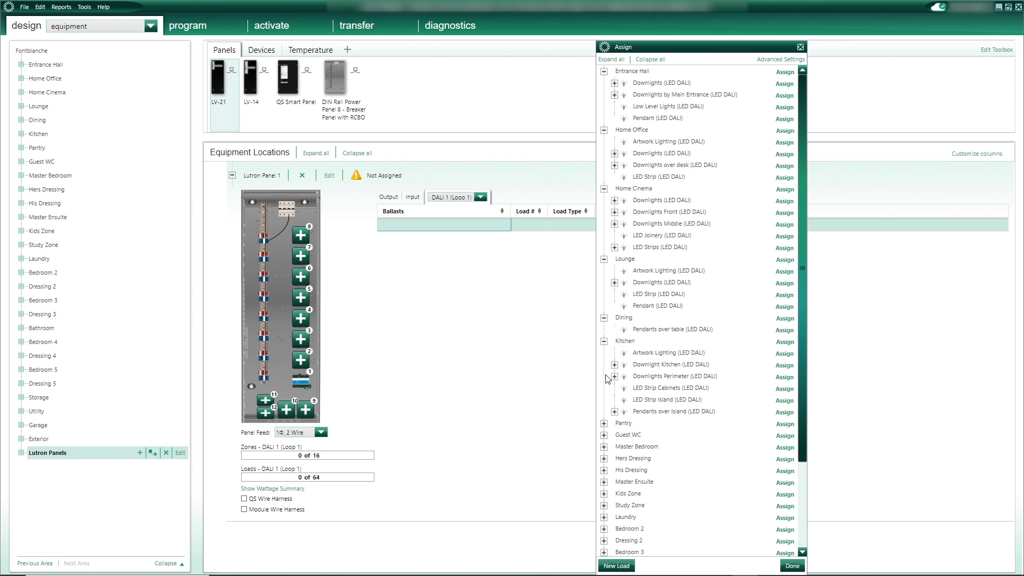
click(605, 436)
click(604, 482)
drag(803, 368, 803, 277)
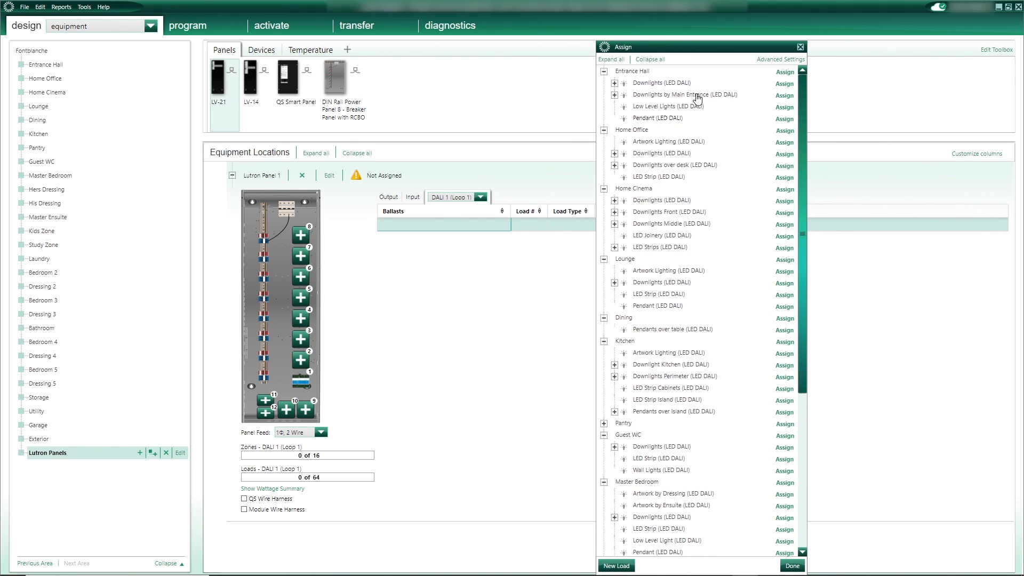
click(605, 71)
click(604, 82)
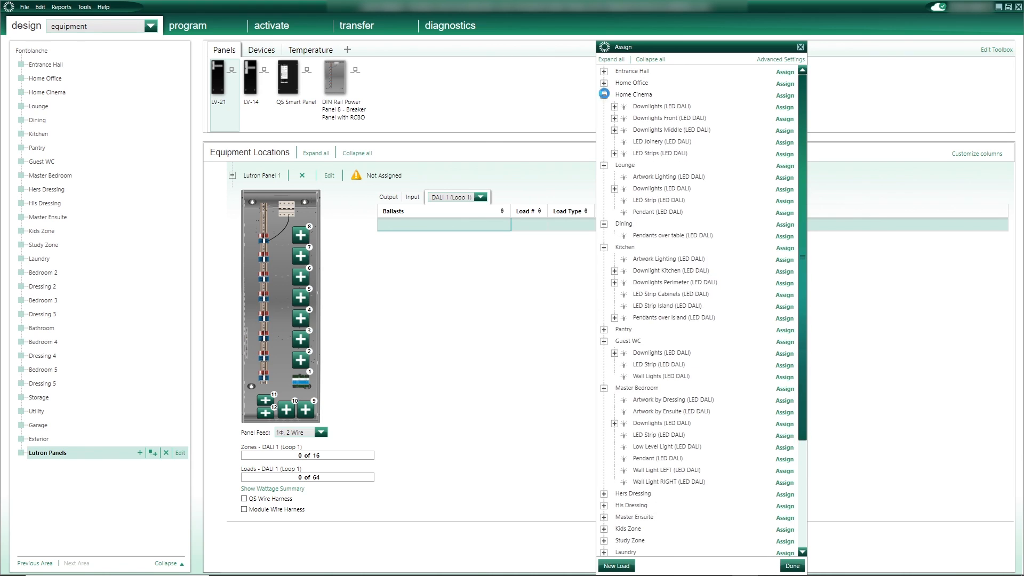
click(604, 94)
click(605, 106)
click(604, 118)
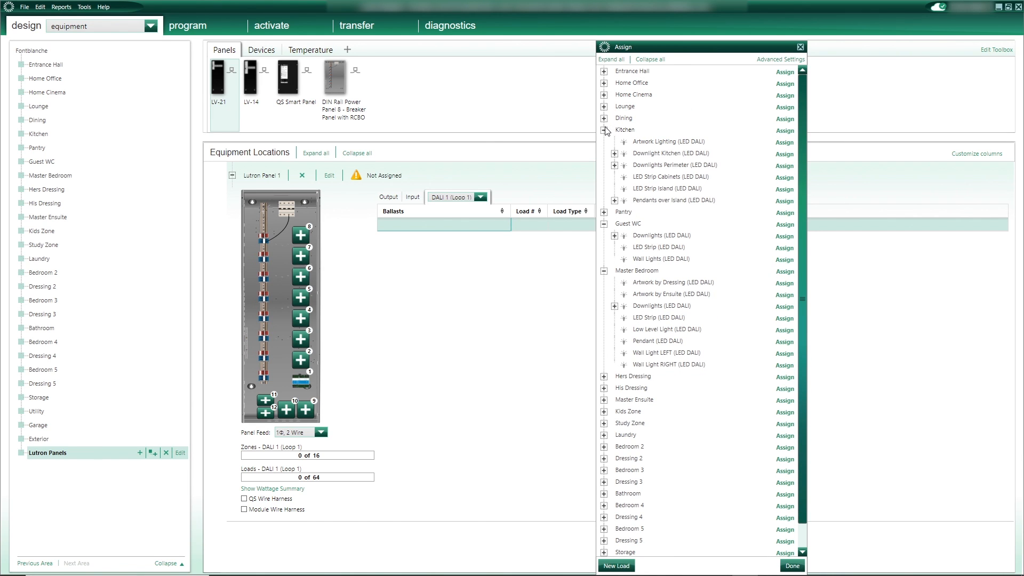
click(605, 129)
click(605, 153)
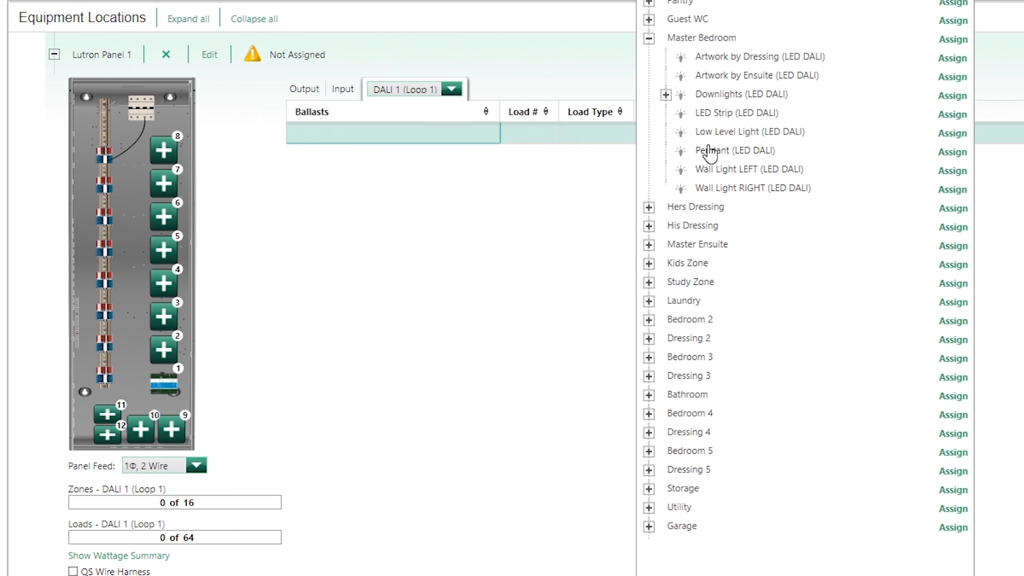
Step: Assign the Master Bedroom Pendant and the whole Downlights group to DALI 1 (Loop 1)
click(953, 153)
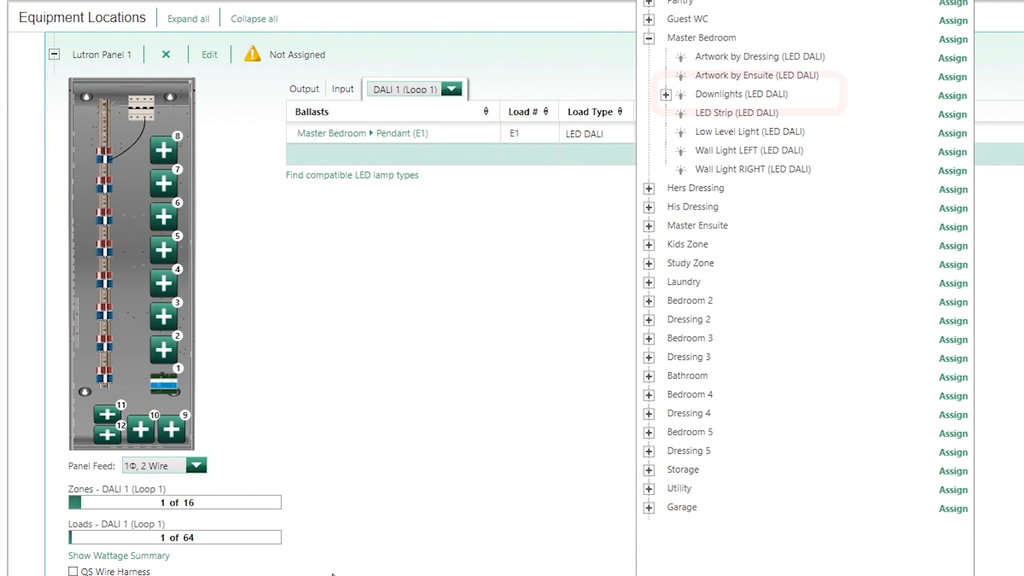
click(666, 95)
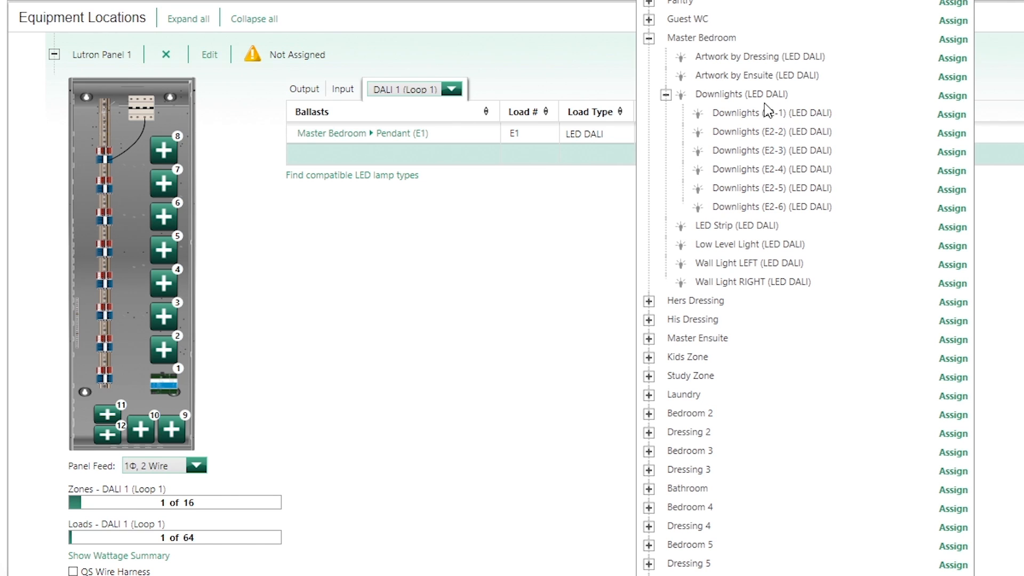
click(945, 97)
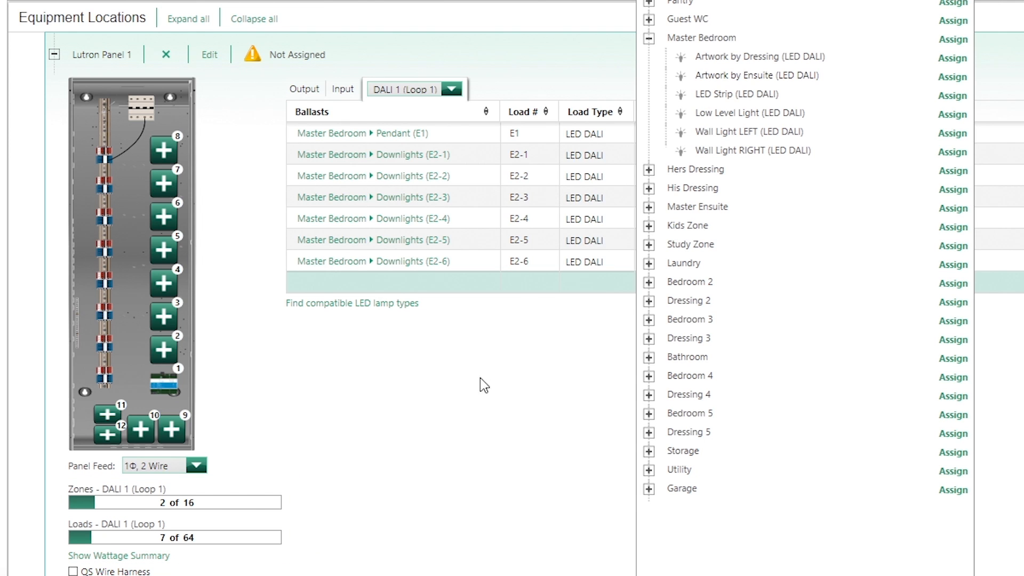
Step: Assign the remaining Master Bedroom loads to DALI 1 (Loop 1): both Wall Lights, LED Strip, Low Level Light and both Artwork loads
click(951, 154)
click(953, 134)
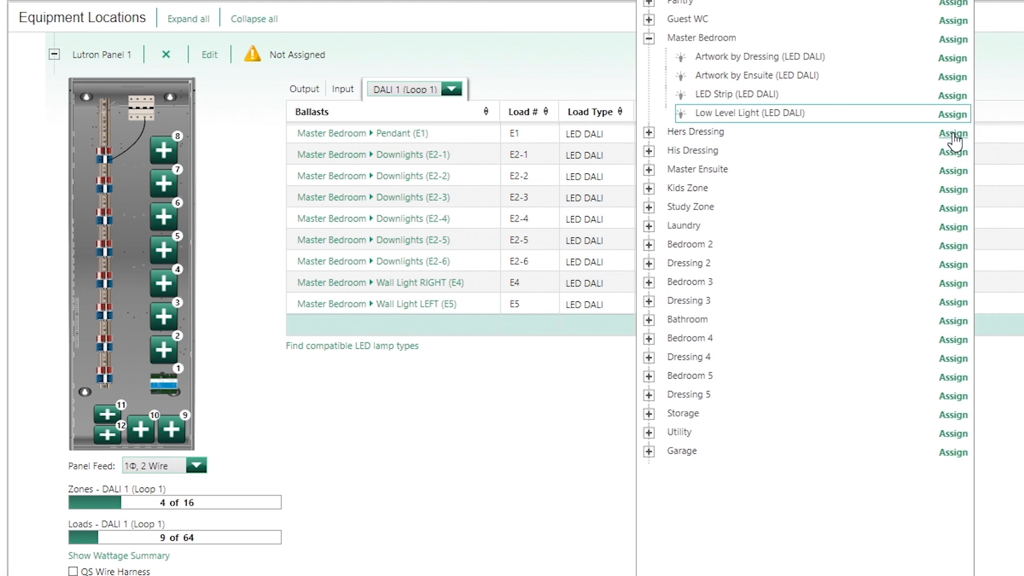
click(952, 95)
click(952, 95)
click(953, 77)
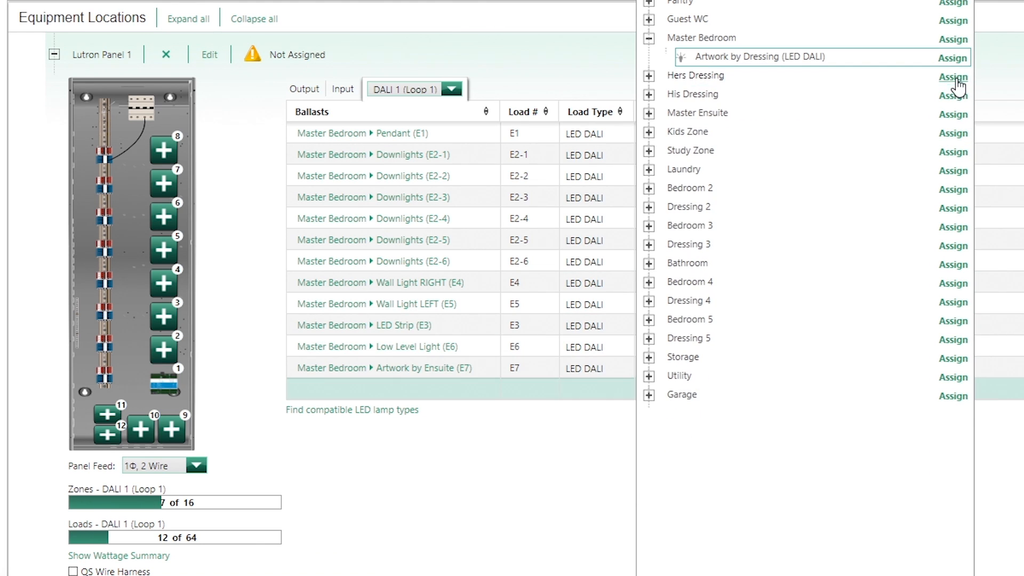
click(953, 58)
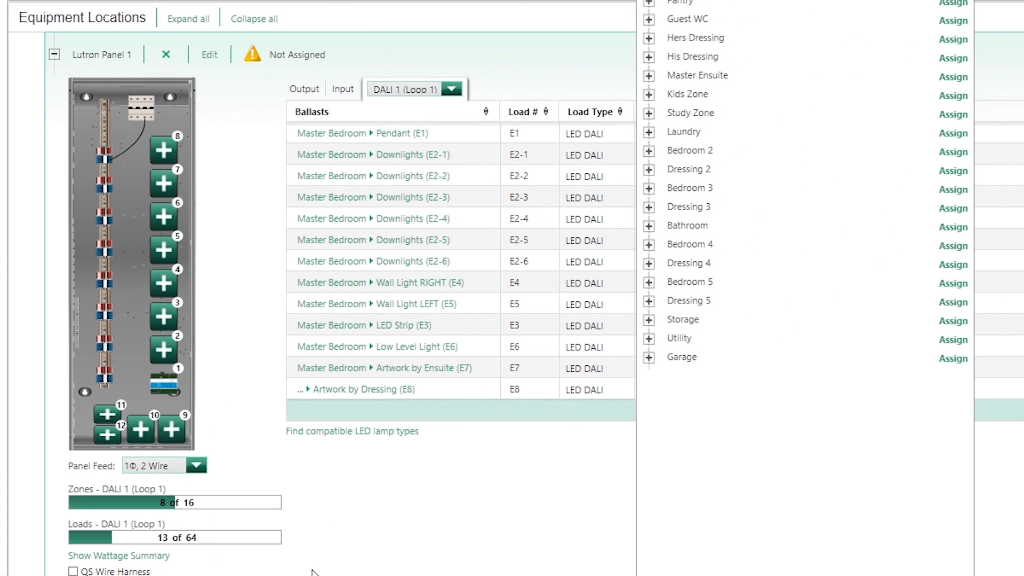
Step: Assign the Hers Dressing Downlights, LED Strips and Mirror Light to DALI 1 (Loop 1)
click(650, 38)
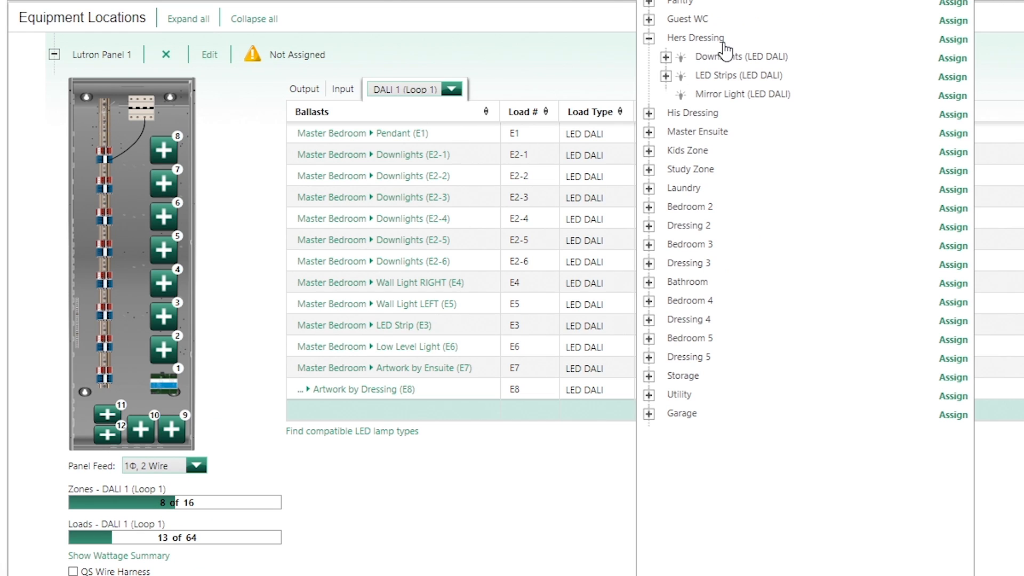
click(962, 57)
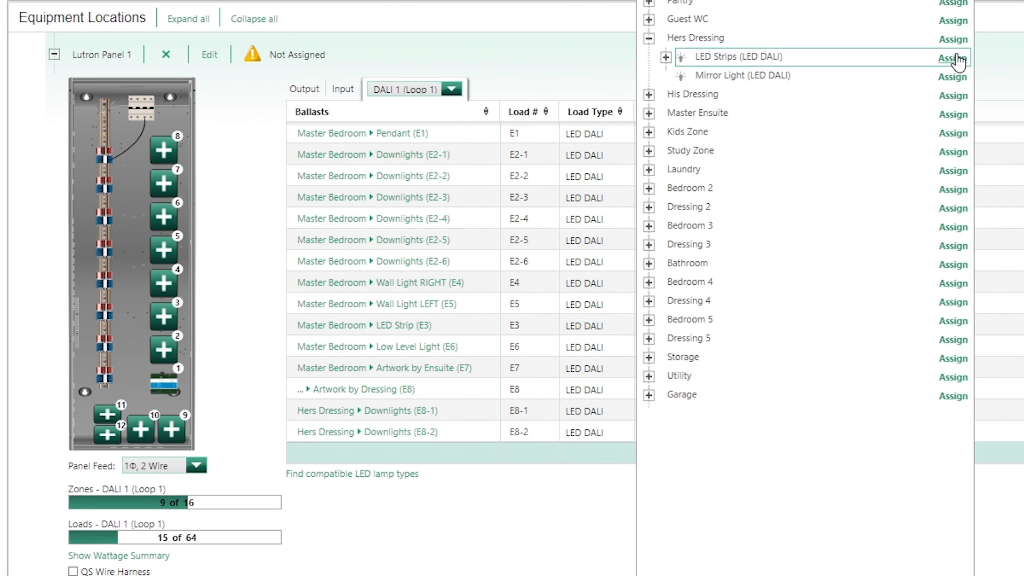
click(960, 58)
click(958, 59)
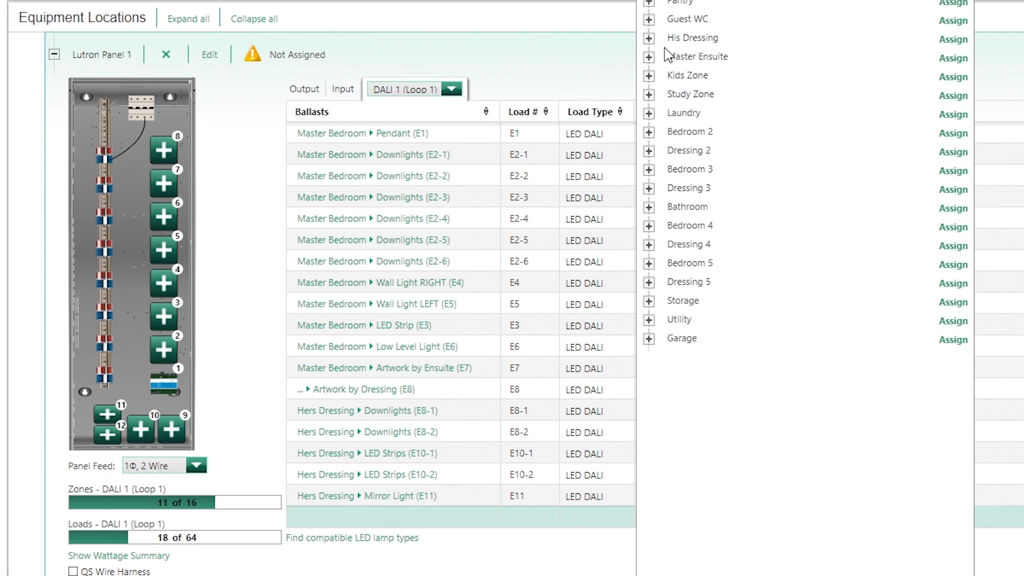
Step: Assign the His Dressing Downlight and LED Strips to DALI 1 (Loop 1)
click(649, 38)
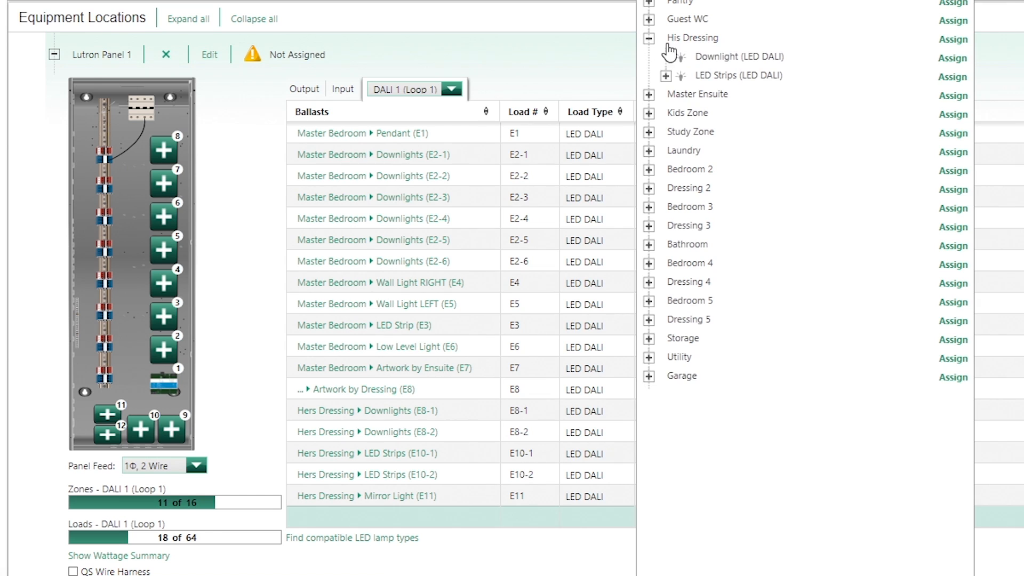
click(954, 57)
click(955, 57)
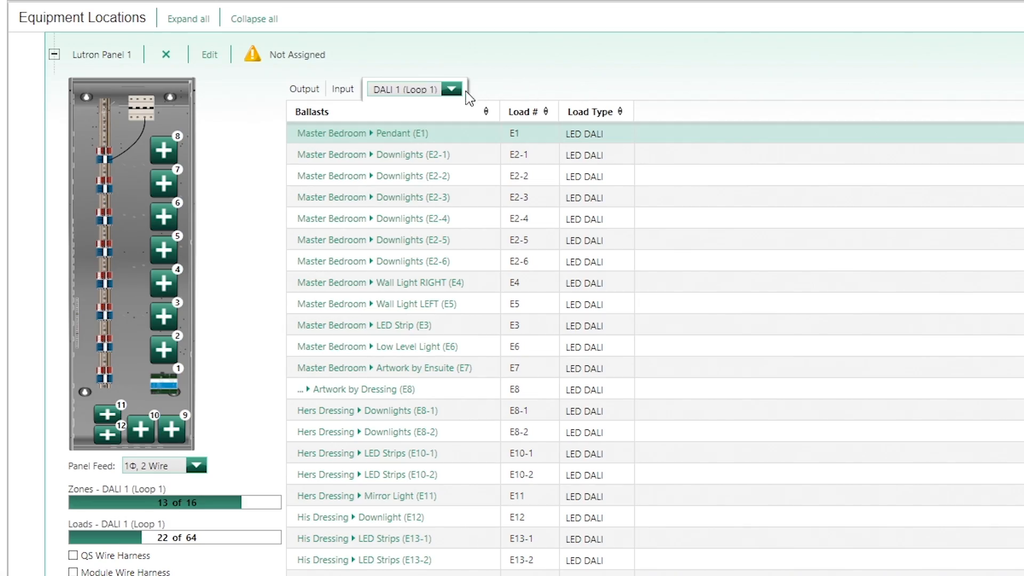
Step: Switch to DALI 1 (Loop 2) and assign all Master Ensuite loads to it
click(457, 91)
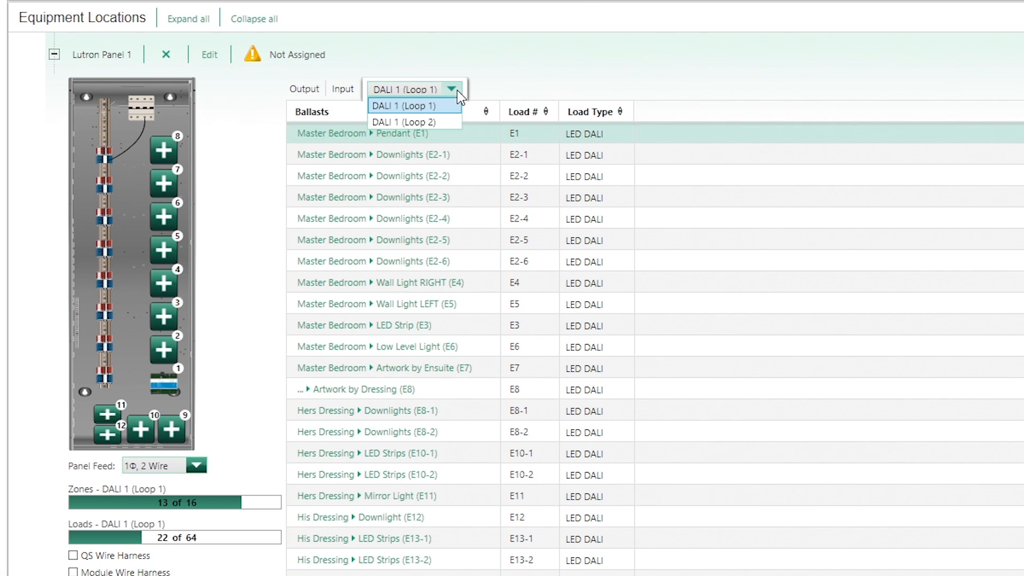
click(448, 122)
click(395, 227)
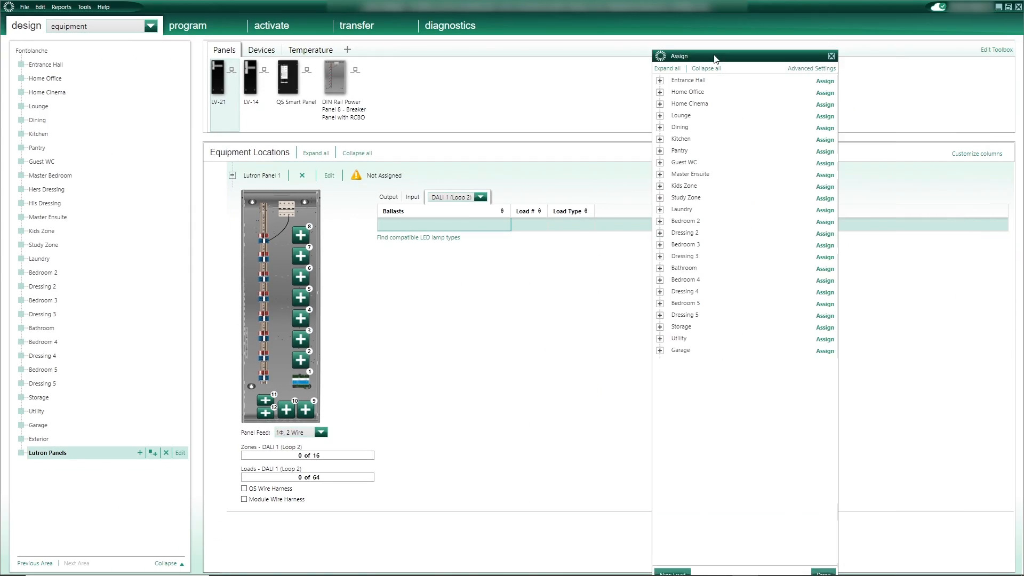
drag(715, 57, 661, 63)
click(602, 180)
click(768, 181)
Step: Assign all Guest WC and Garage loads plus the Utility Pendant to DALI 1 (Loop 2)
click(602, 168)
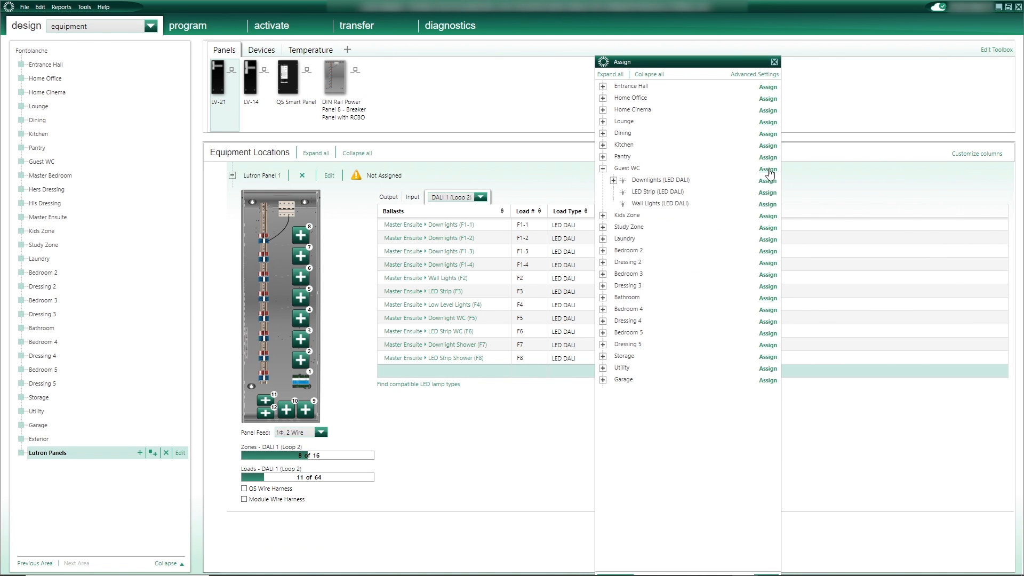
click(768, 169)
click(768, 334)
click(603, 321)
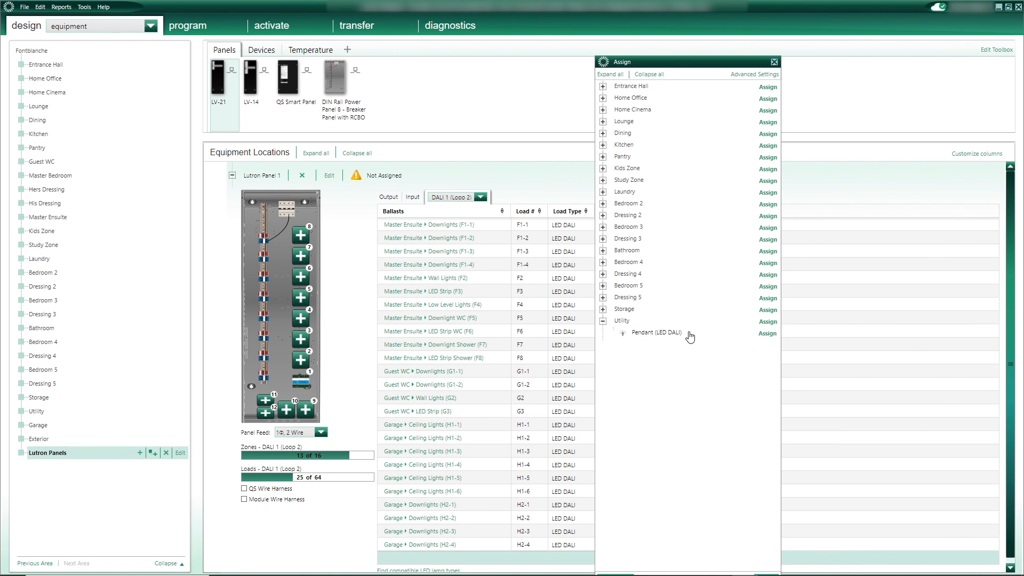
click(768, 332)
Step: Add a second DALI module in slot 2 of Lutron Panel 1 and open its load assignment list
click(297, 360)
click(469, 217)
click(395, 225)
drag(893, 52, 694, 64)
Step: Assign the Entrance Hall, Home Office and Home Cinema loads to DALI 2 (Loop 1), and the Lounge, Dining, Kitchen and Pantry loads to Loop 2
click(766, 88)
click(767, 88)
click(766, 88)
click(767, 88)
click(768, 88)
click(771, 90)
click(771, 89)
Step: Add a DALI module in slot 3 and assign the Kids Zone, Study Zone, Laundry and Bathroom loads to DALI 3 (Loop 1)
click(303, 338)
click(469, 197)
click(481, 197)
click(479, 247)
click(397, 225)
drag(856, 52, 656, 65)
Step: Assign the Bedroom 2, Dressing 2, Bedroom 3 and Dressing 3 loads to DALI 3 (Loop 2)
click(481, 197)
click(472, 257)
click(768, 89)
click(768, 88)
click(769, 89)
click(768, 89)
Step: Add a DALI module in slot 4 of the panel and open the load assignment list for DALI 4 (Loop 1)
click(301, 319)
click(447, 190)
drag(856, 46, 611, 62)
Step: Assign all Bedroom 4, Dressing 4, Bedroom 5, Dressing 5 and Storage loads to DALI 4 (Loop 1) and close the assignment list
click(766, 88)
click(767, 88)
click(769, 87)
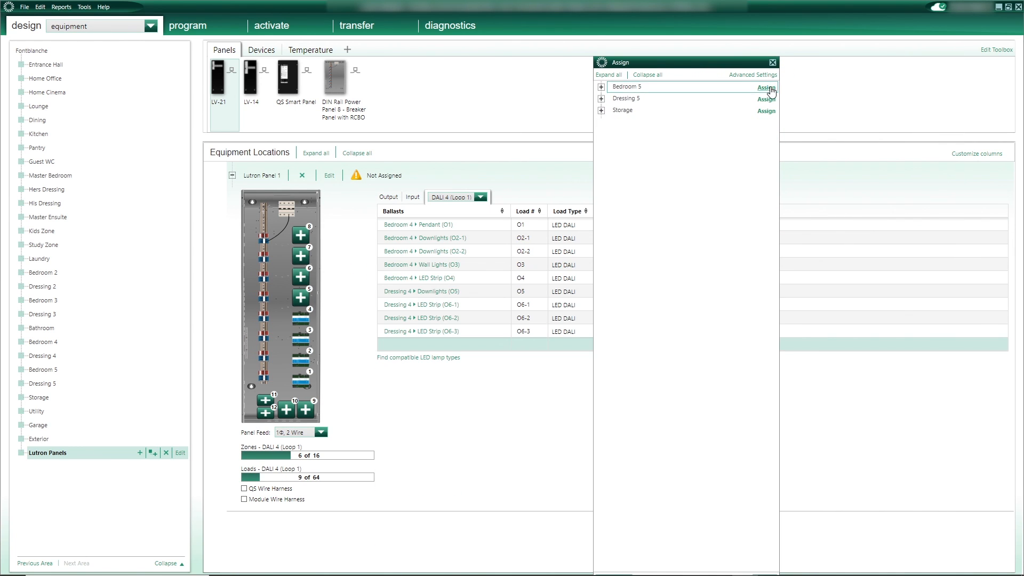
click(768, 88)
click(768, 87)
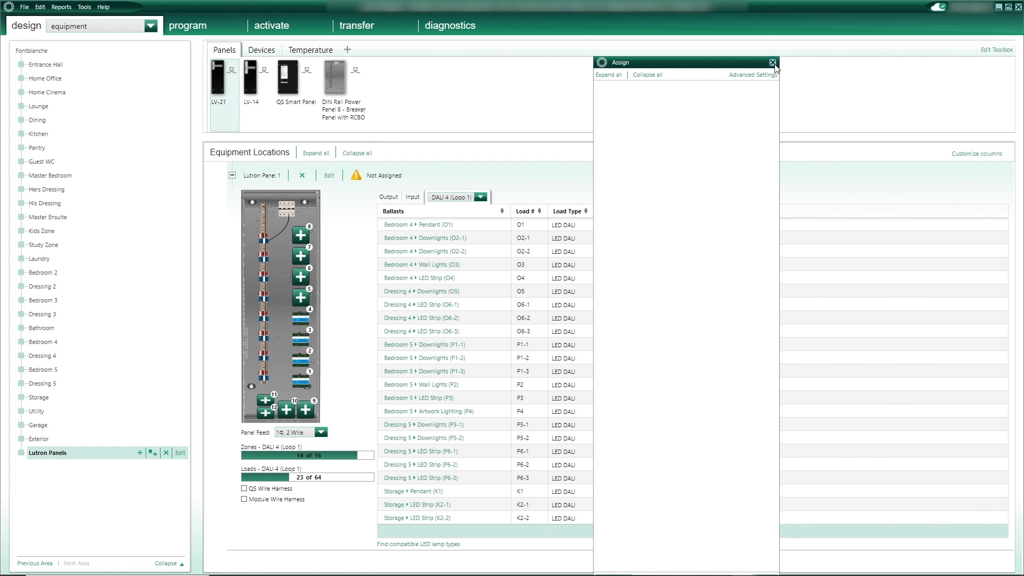
click(773, 63)
Step: Check the zone and load usage of every assigned DALI loop, from DALI 1 (Loop 1) to DALI 4 (Loop 1)
click(480, 197)
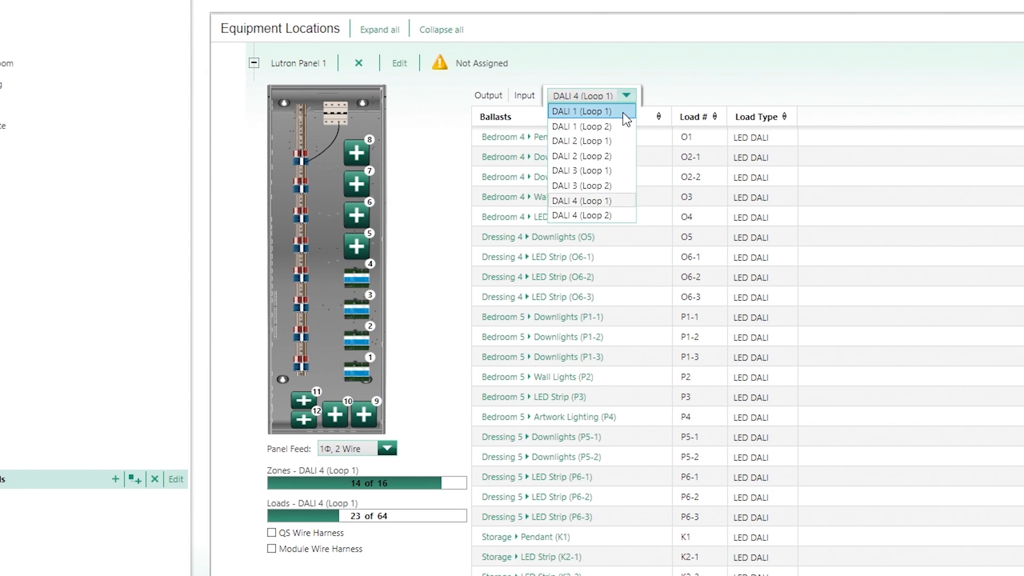
click(587, 110)
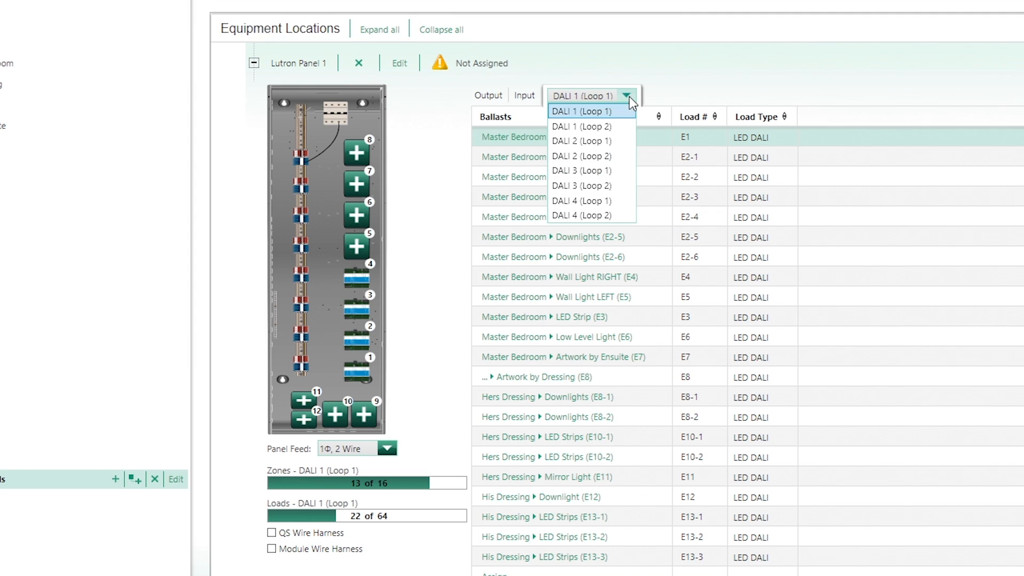
click(614, 127)
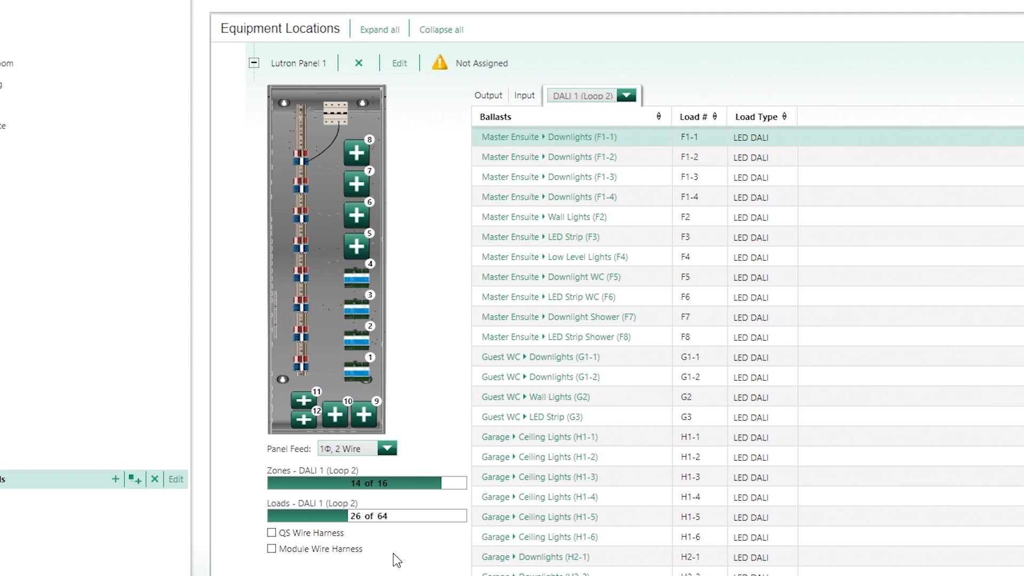
click(628, 97)
click(618, 142)
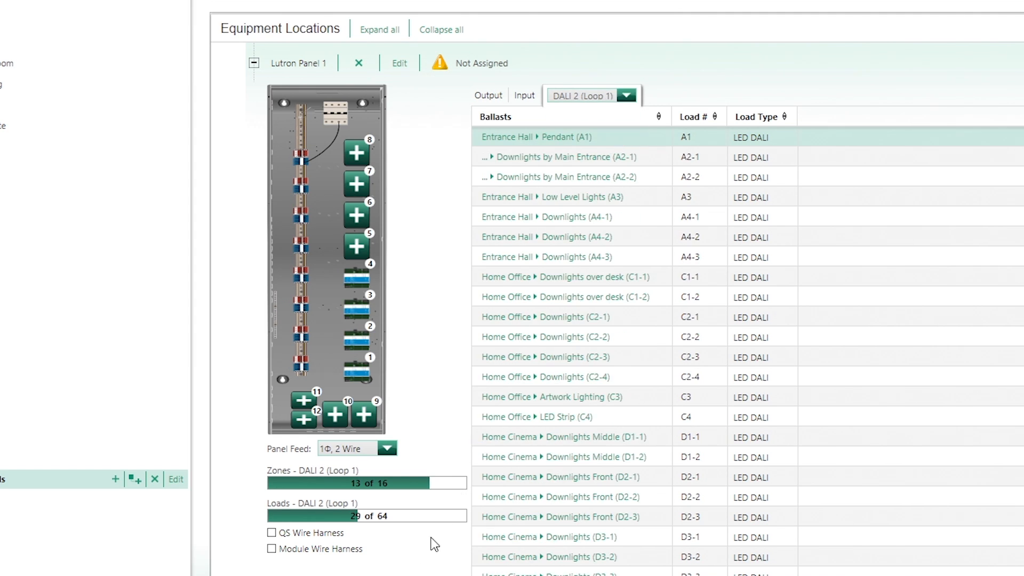
click(627, 95)
click(622, 155)
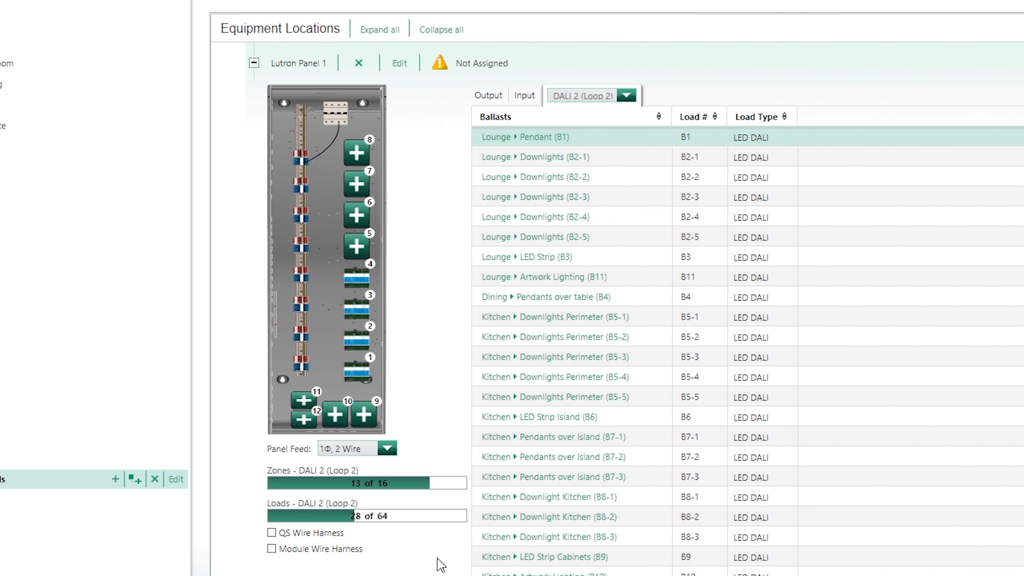
click(627, 97)
click(623, 166)
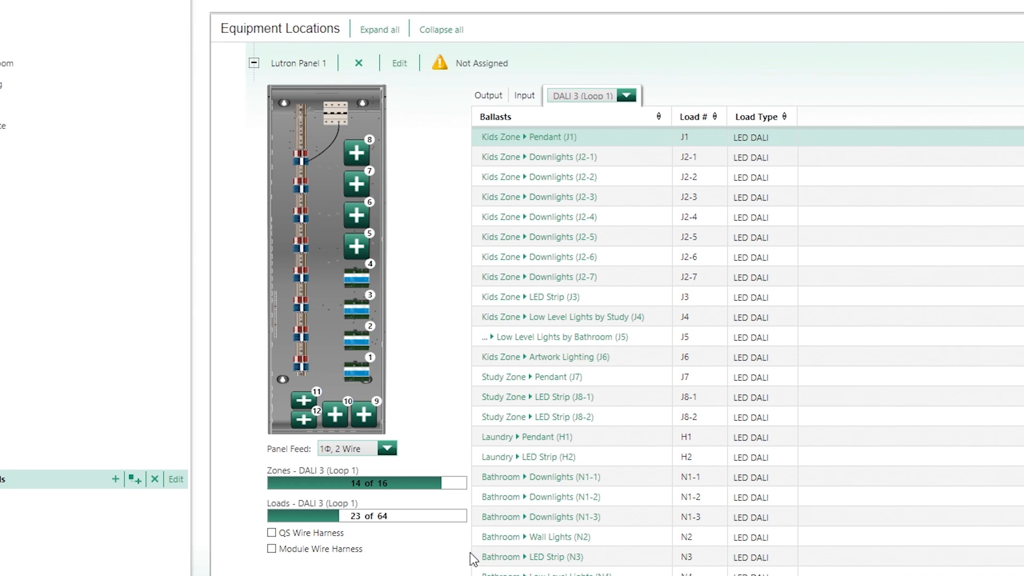
click(628, 97)
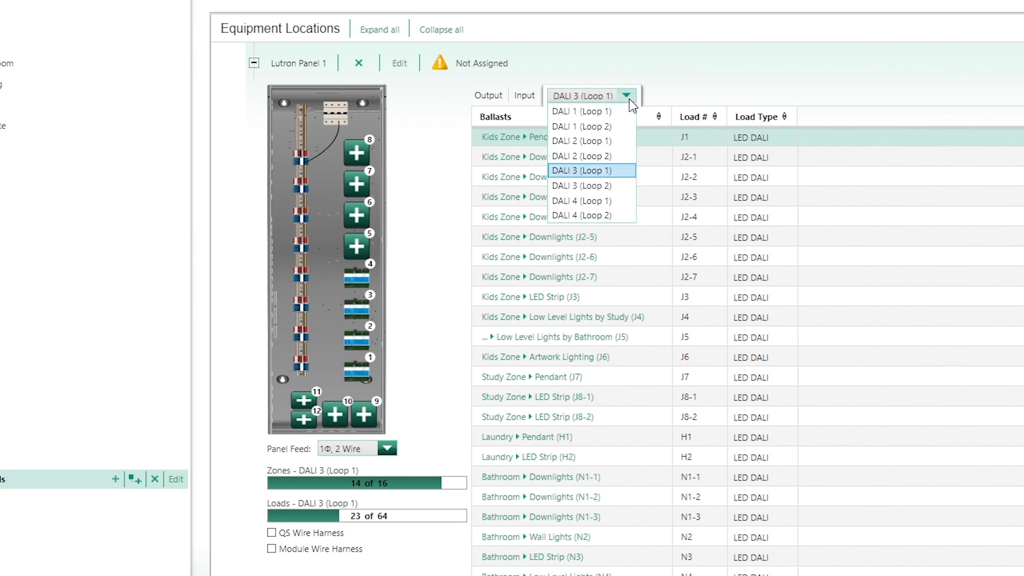
click(605, 185)
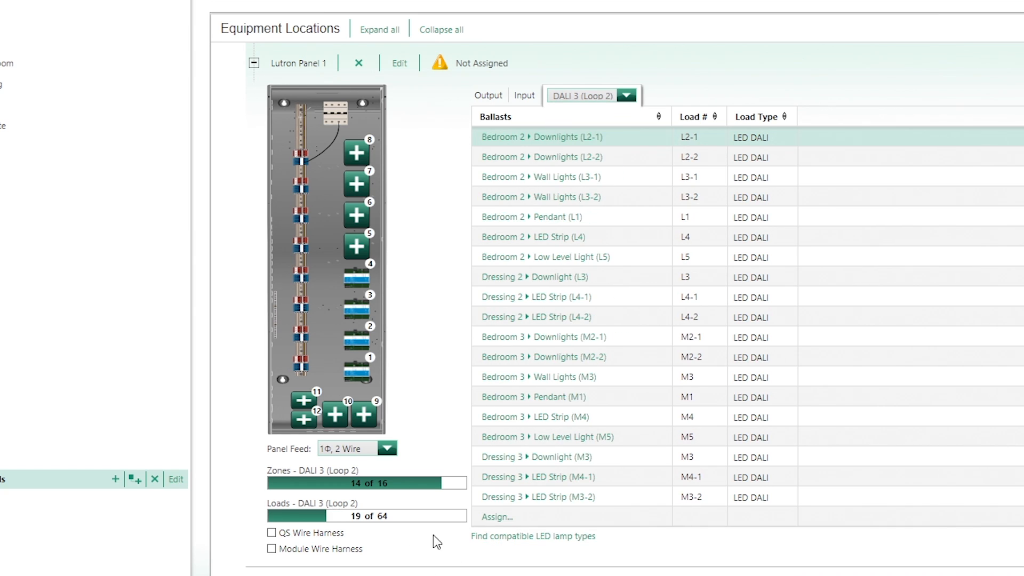
click(628, 97)
click(617, 200)
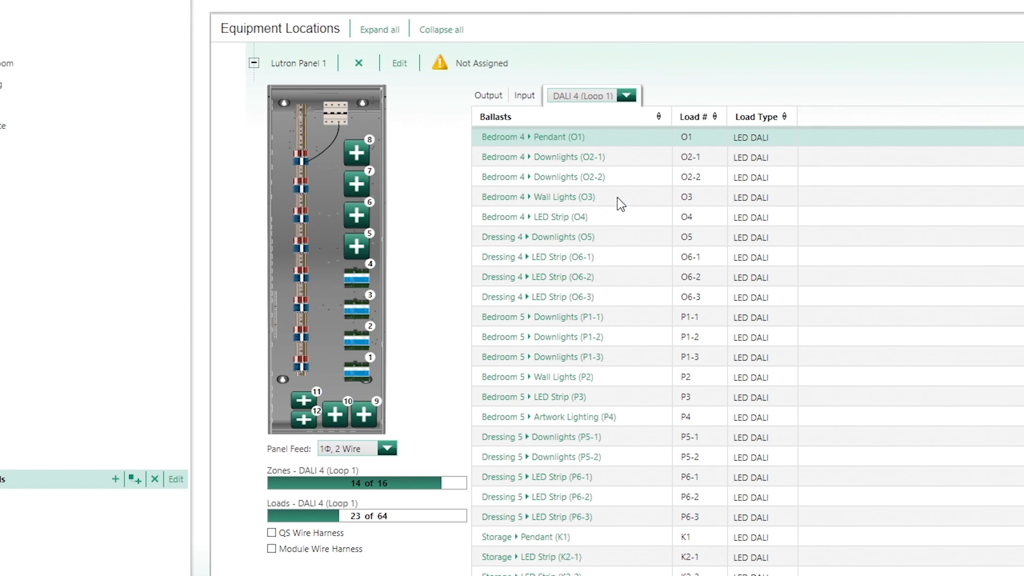
click(627, 96)
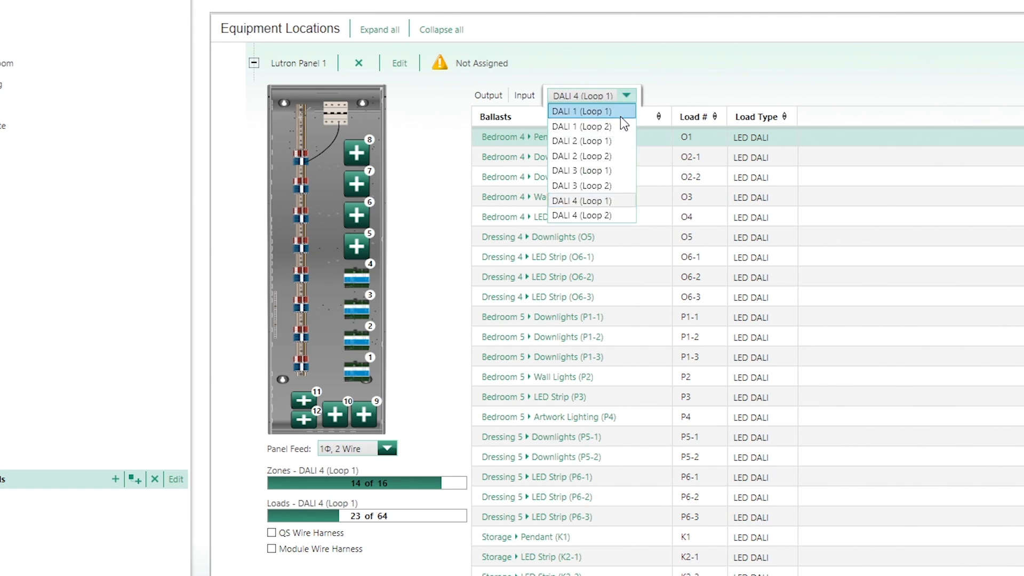
click(597, 111)
Step: Add an Adaptive 10 A 4 Output module in slot 5 and assign the Exterior loads Ext 1 to Ext 4 to its outputs
click(357, 247)
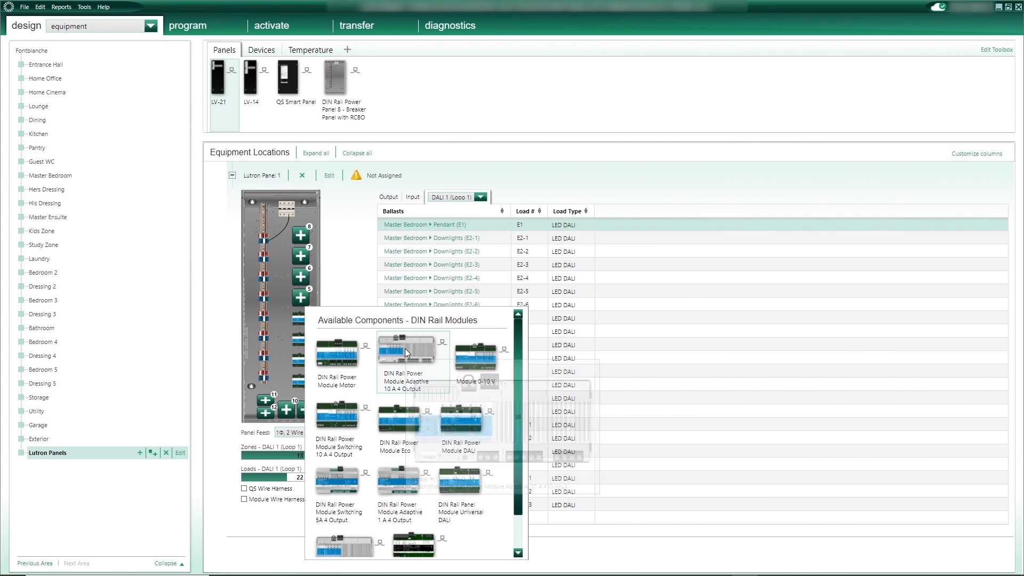
click(512, 322)
click(501, 224)
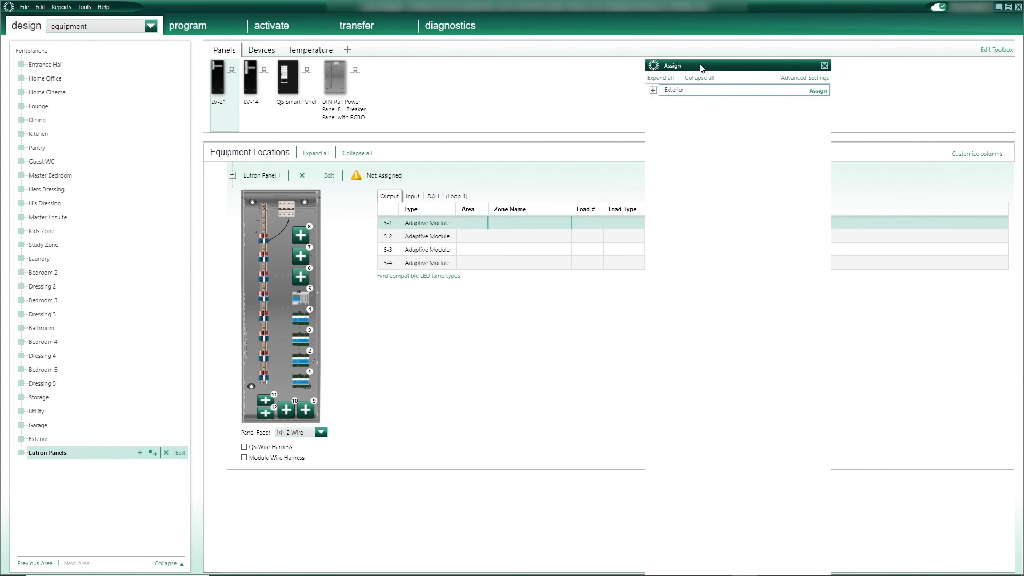
click(817, 99)
click(818, 99)
click(818, 100)
click(818, 99)
Step: Add an Adaptive 10 A 4 Output module in slot 6 and assign the Exterior loads Ext 5, Ext 6 and Ext 7
click(304, 278)
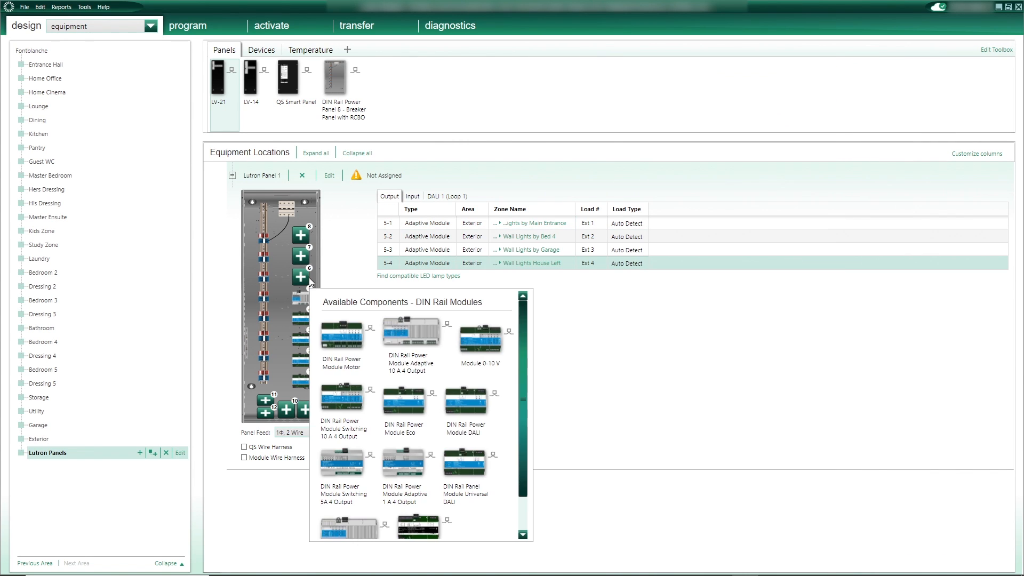
click(415, 333)
click(500, 278)
click(822, 100)
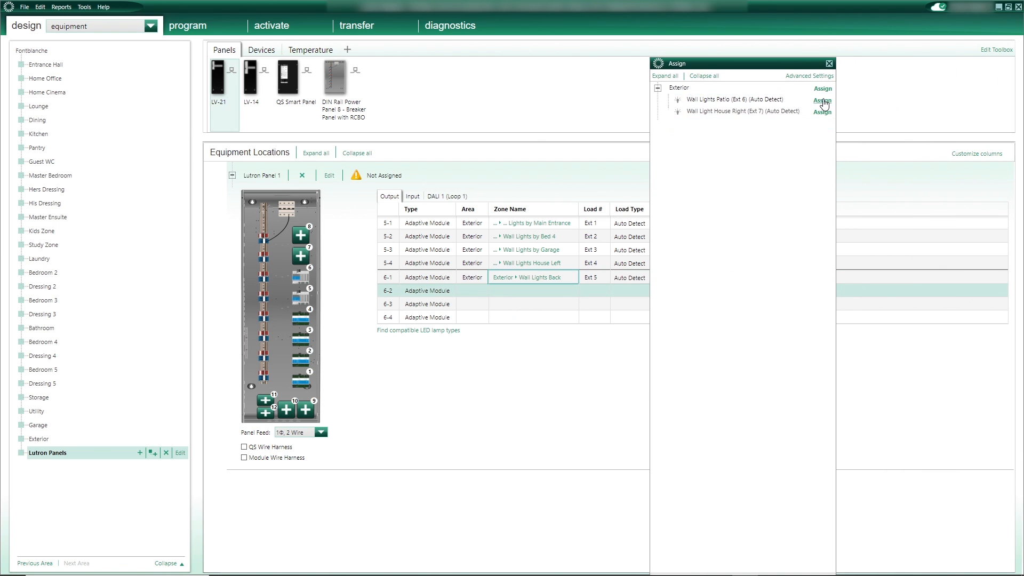
click(822, 100)
click(823, 101)
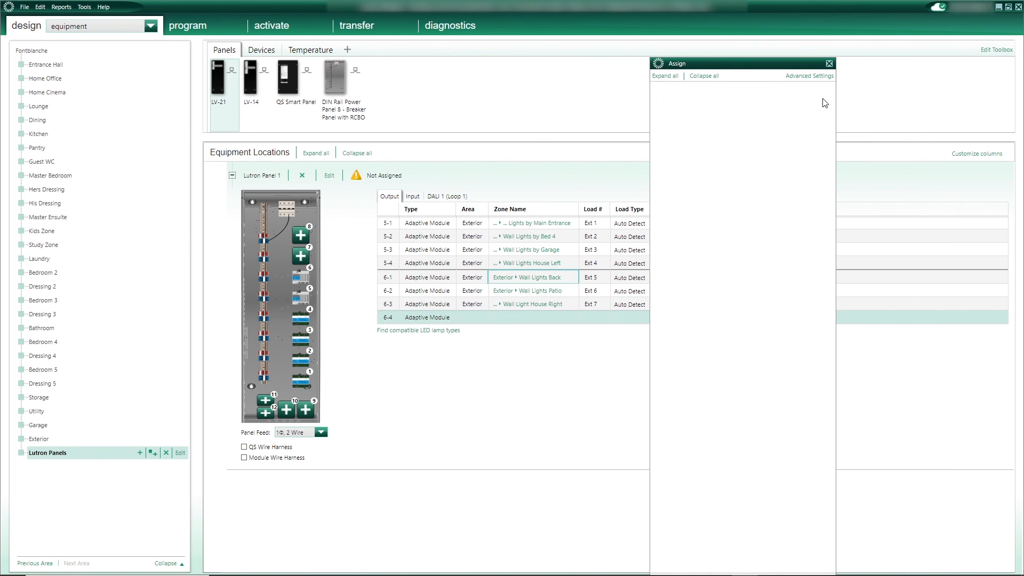
click(830, 64)
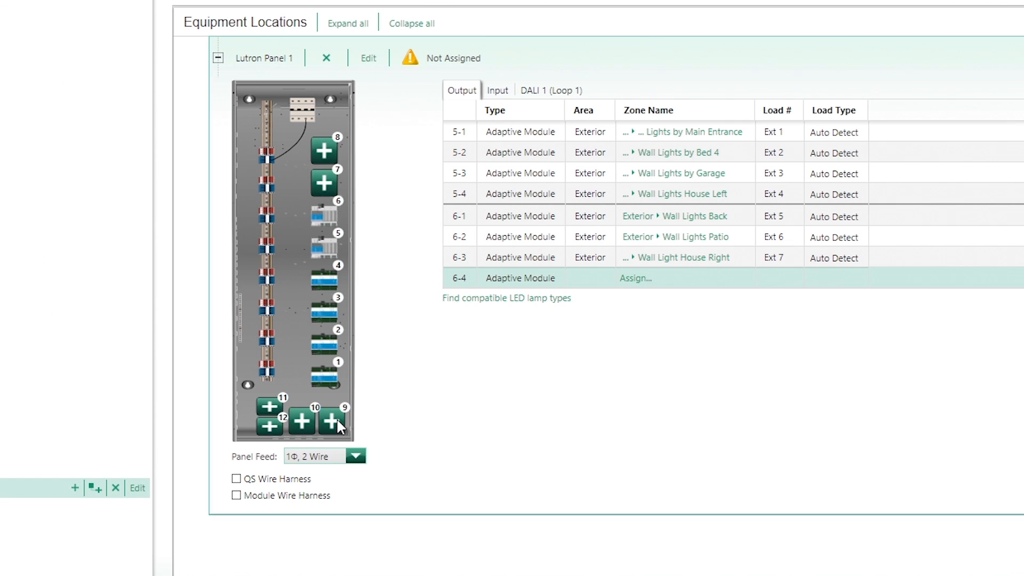
Step: Add an HW 2-Link Processor (HQP7) in slot 9 and a Rail Power Supply for Processor and Links in slot 11
click(307, 408)
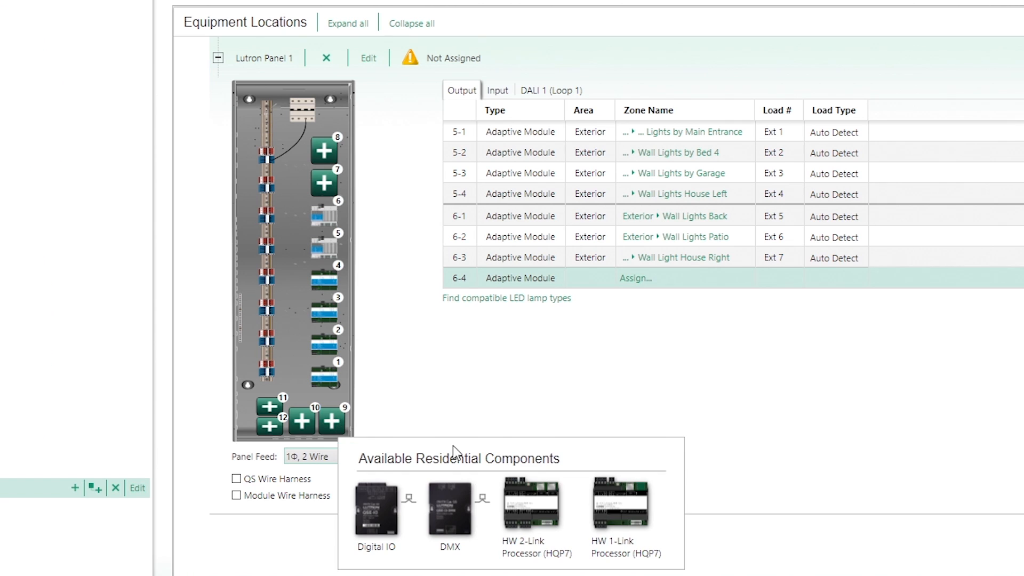
click(525, 509)
click(301, 421)
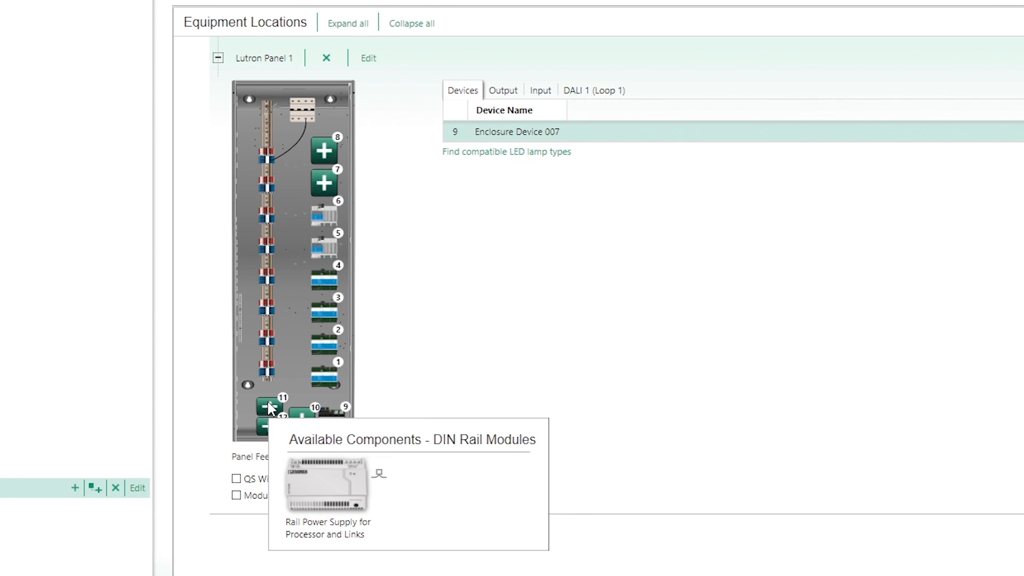
mouse_move(317, 479)
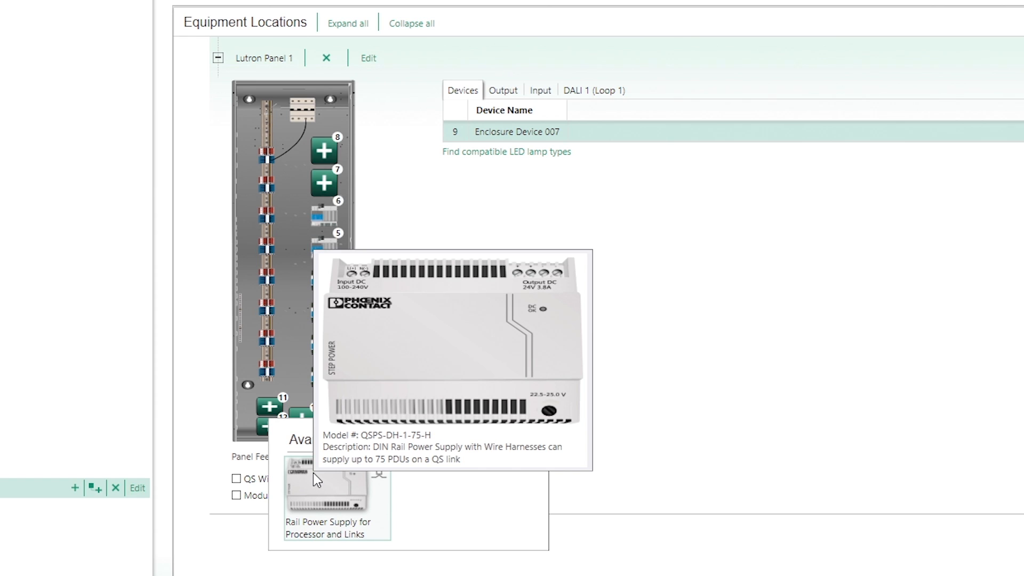
click(313, 473)
Step: Add Wire Landing Boards in slots 12 and 13 of the panel
click(273, 421)
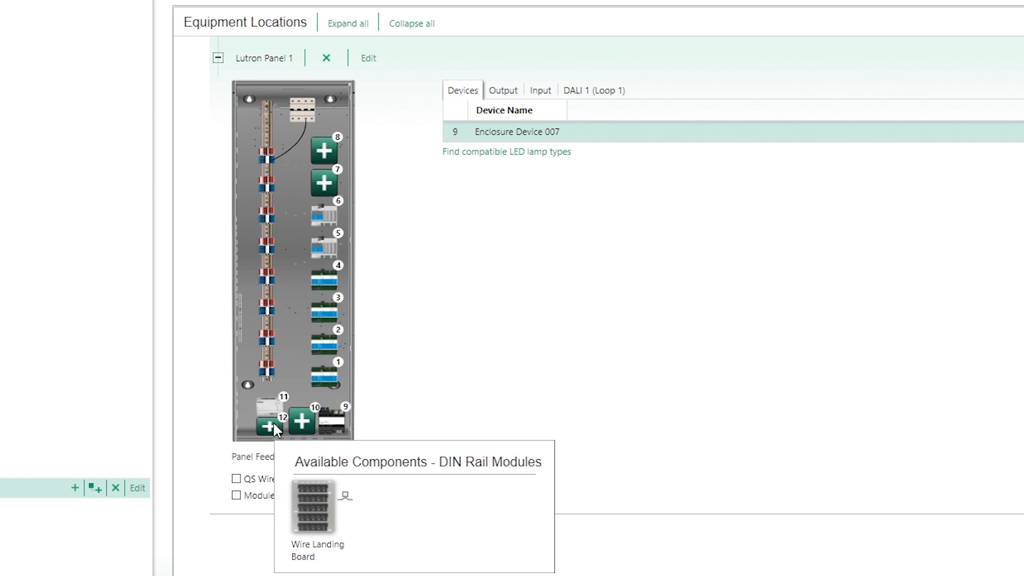
mouse_move(309, 504)
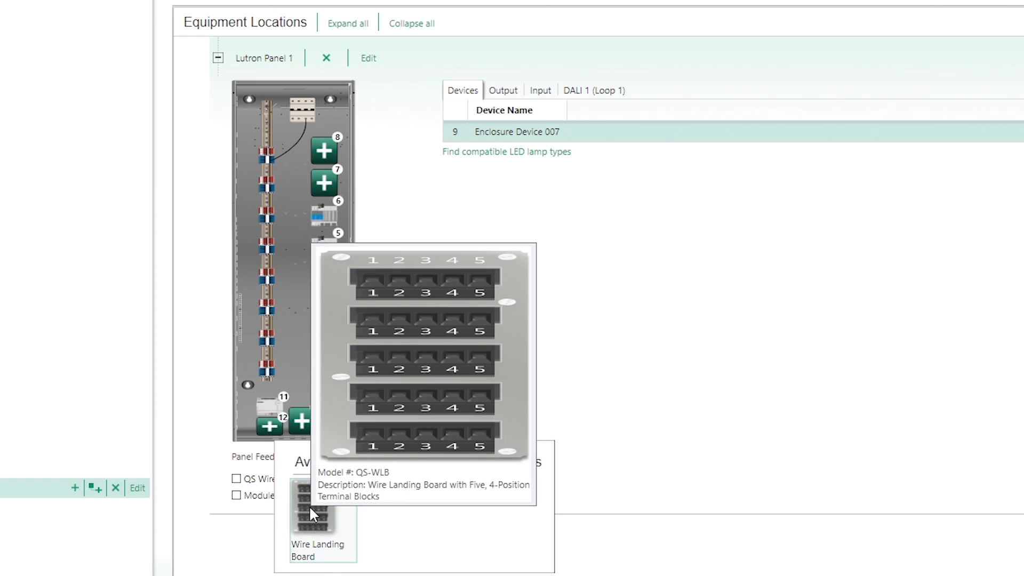
click(308, 505)
click(271, 430)
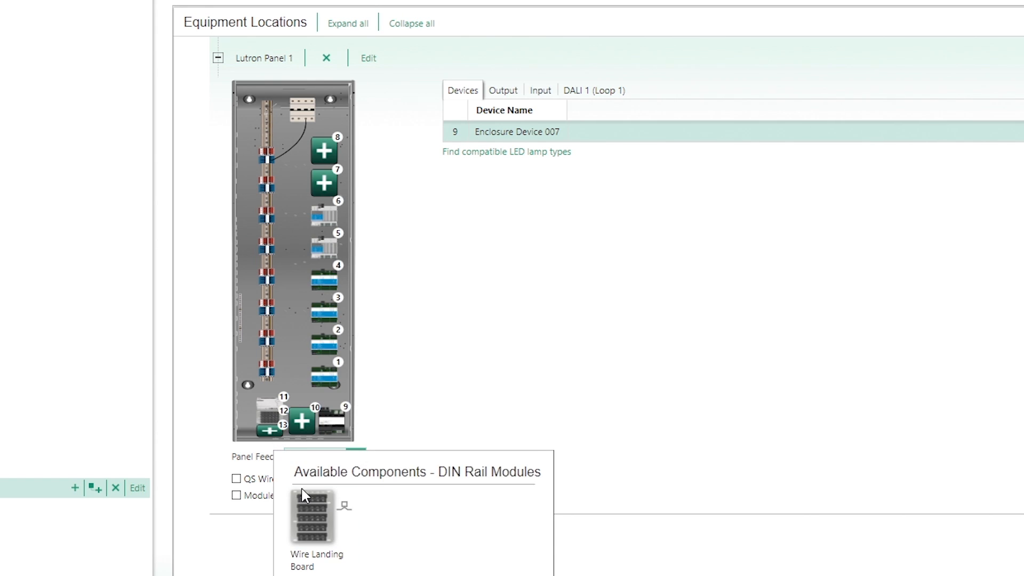
mouse_move(307, 511)
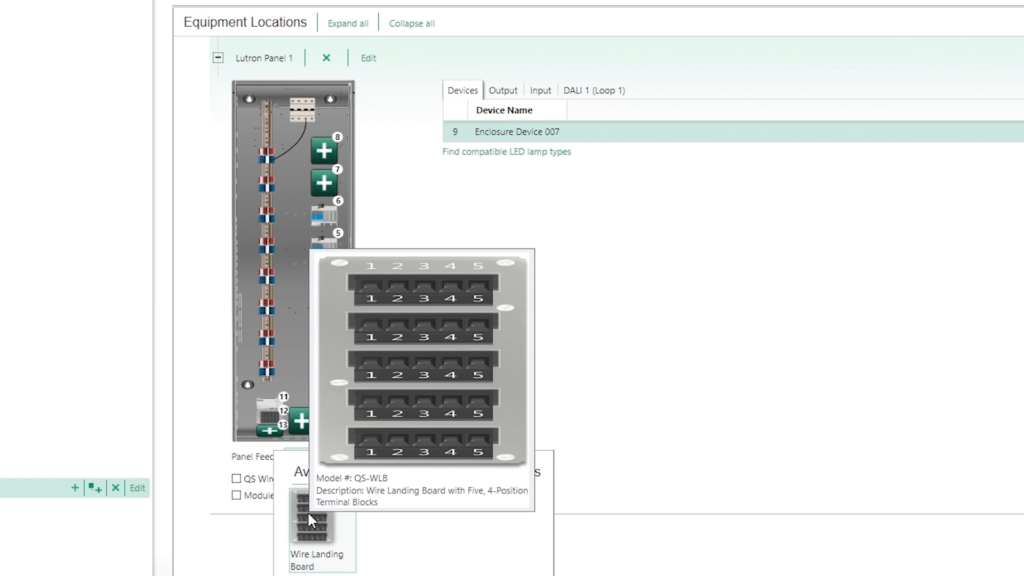
click(307, 511)
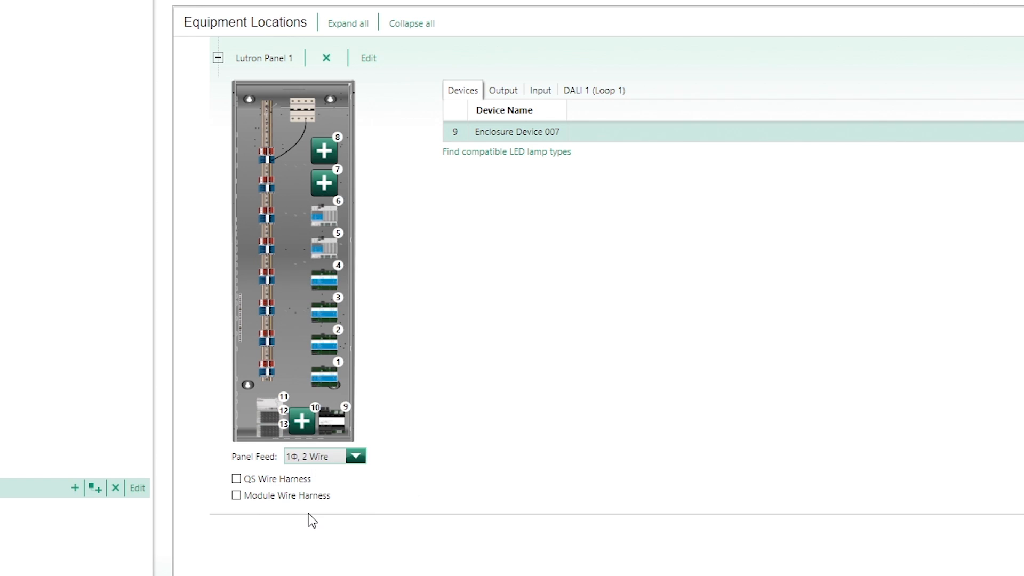
Step: Rename the processor in slot 9 as Lutron Processor 1
click(526, 132)
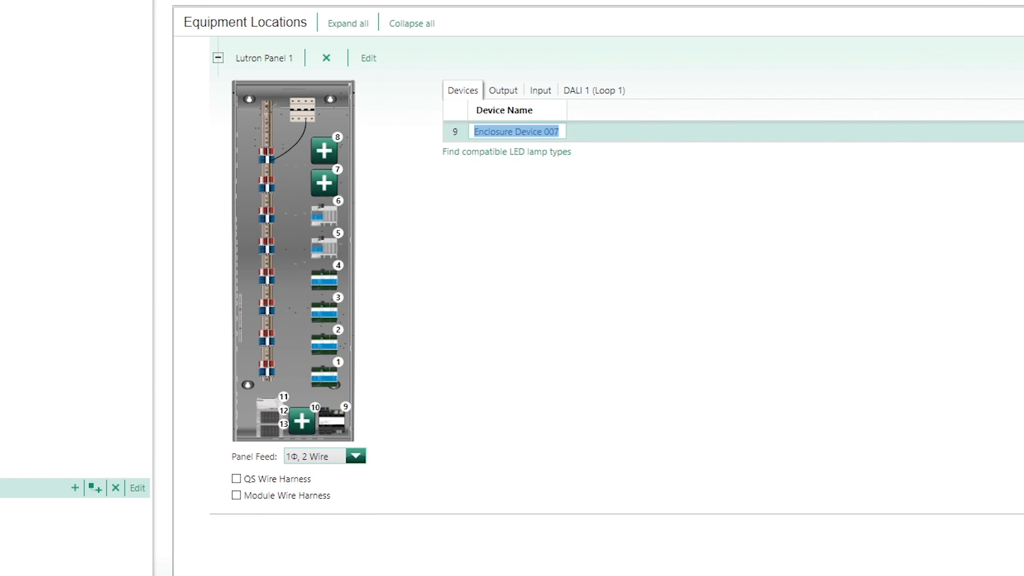
text(Lutron Processor 1)
key(Return)
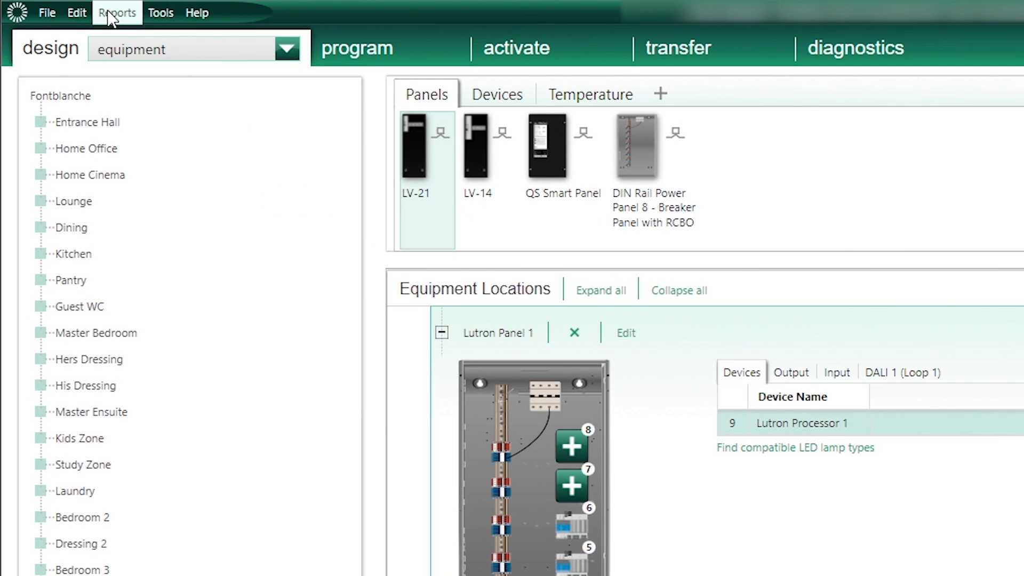
Step: Generate the Panel Wiring report and examine the wiring diagrams of the modules in Lutron Panel 1
click(116, 14)
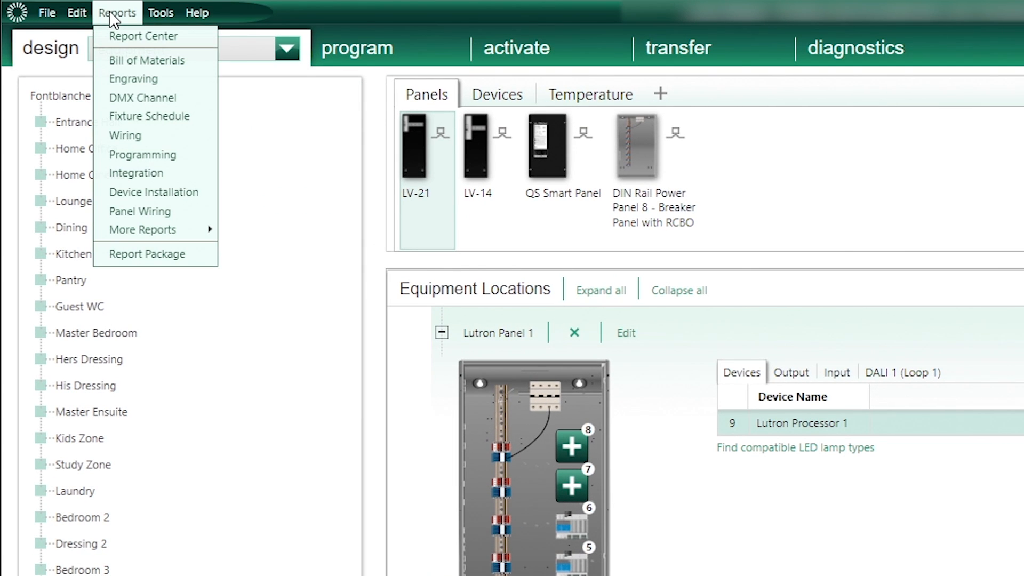
click(187, 207)
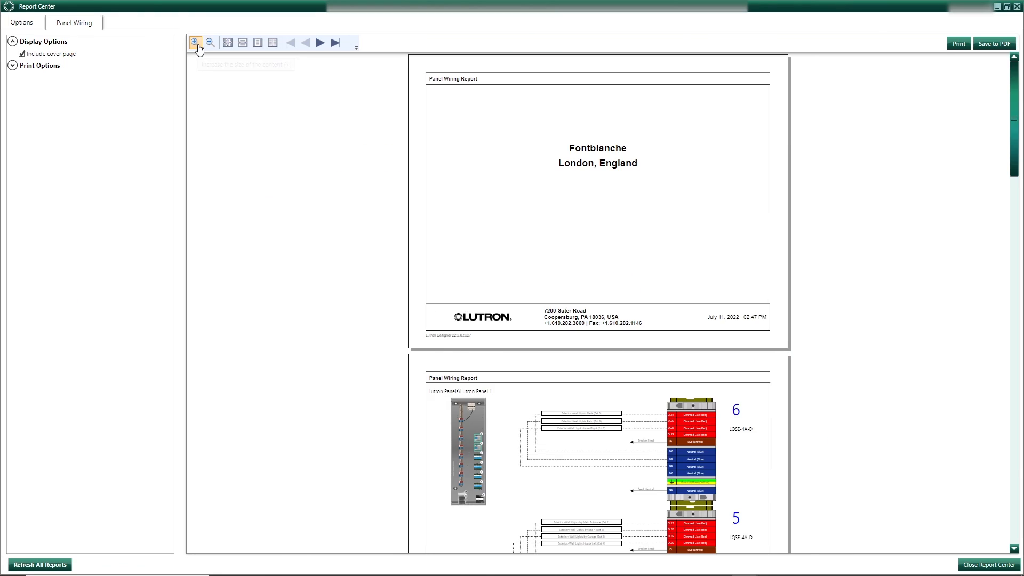
click(198, 47)
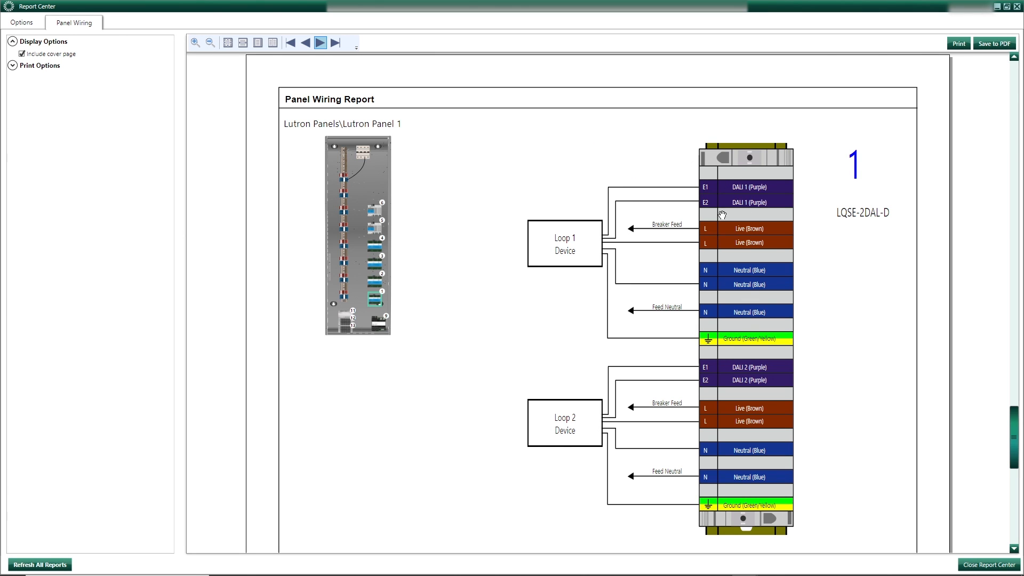
click(306, 44)
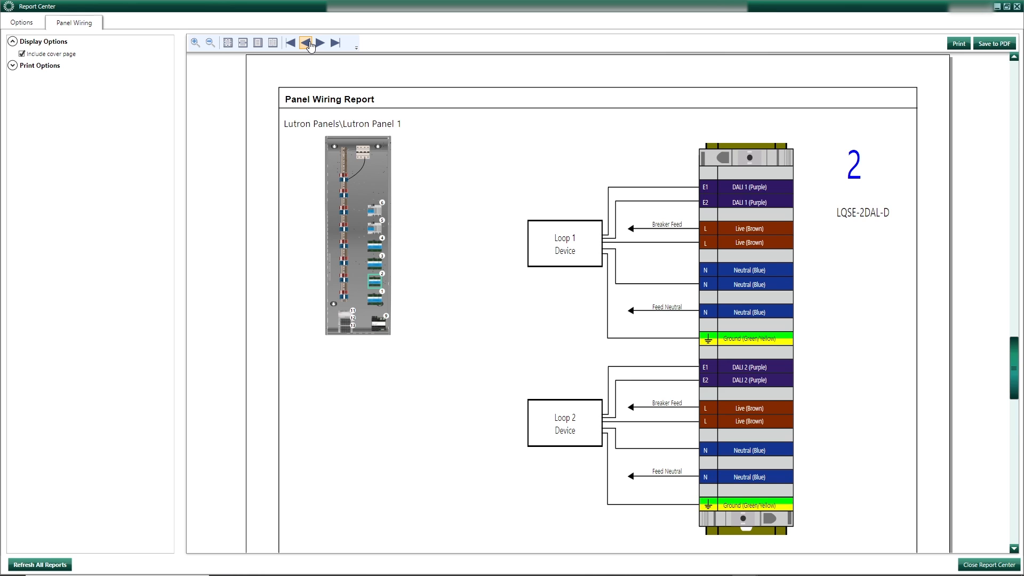
click(306, 44)
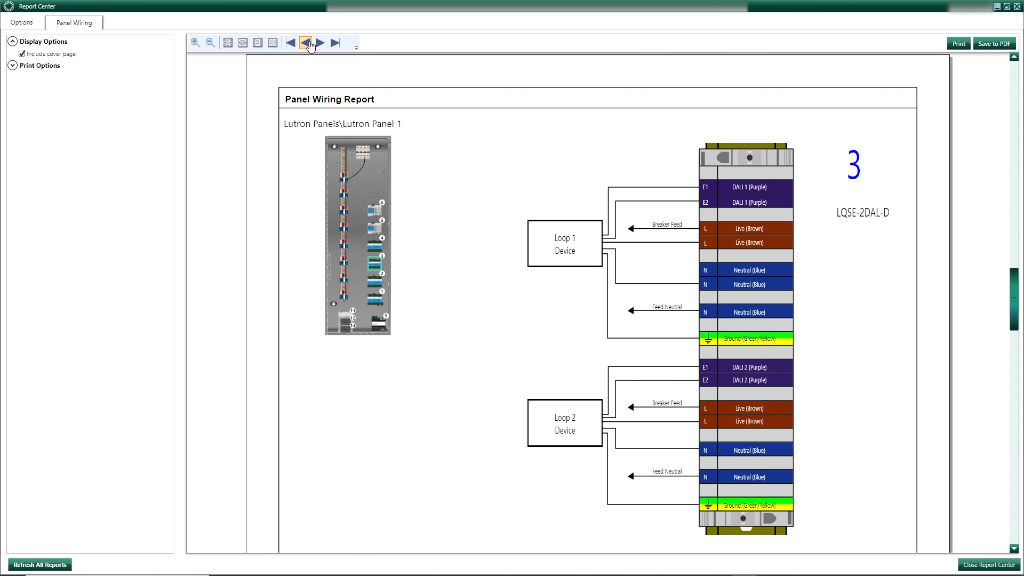
click(307, 44)
click(307, 44)
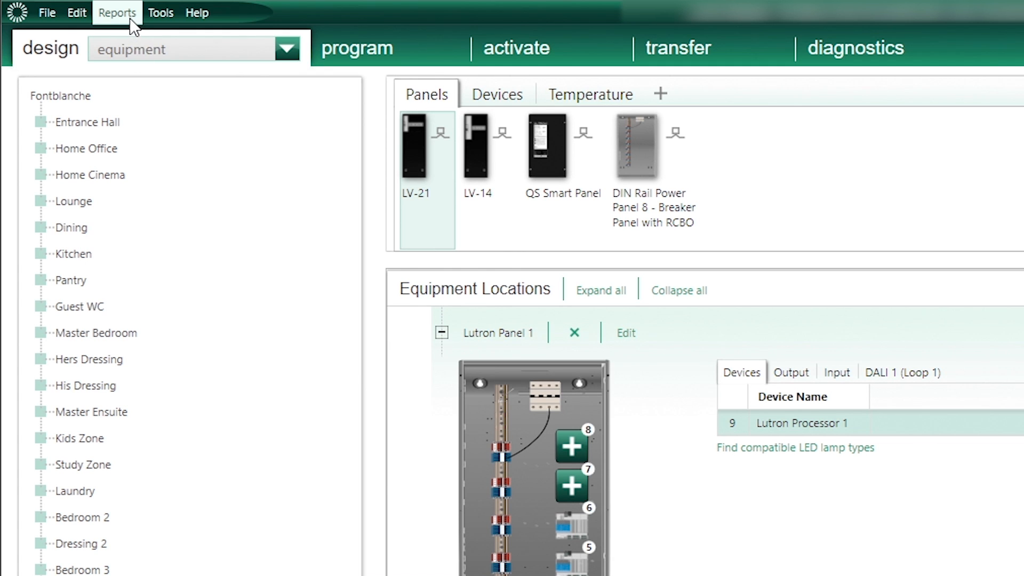
Step: Generate the Wiring report and examine the zones and load numbers listed for each module and loop of Lutron Panel 1
click(130, 18)
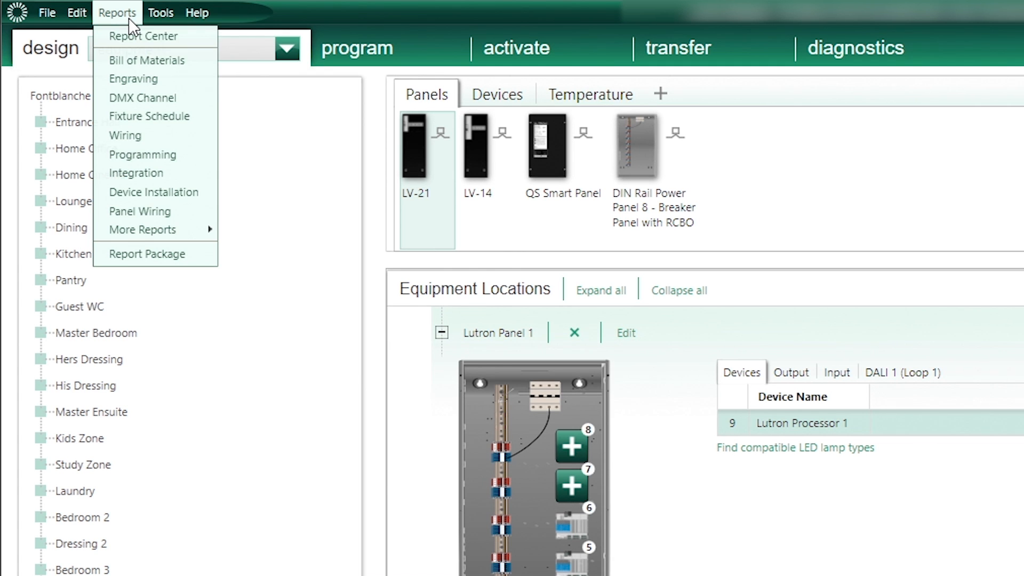
click(171, 134)
click(788, 134)
click(195, 43)
click(196, 42)
click(195, 42)
click(320, 43)
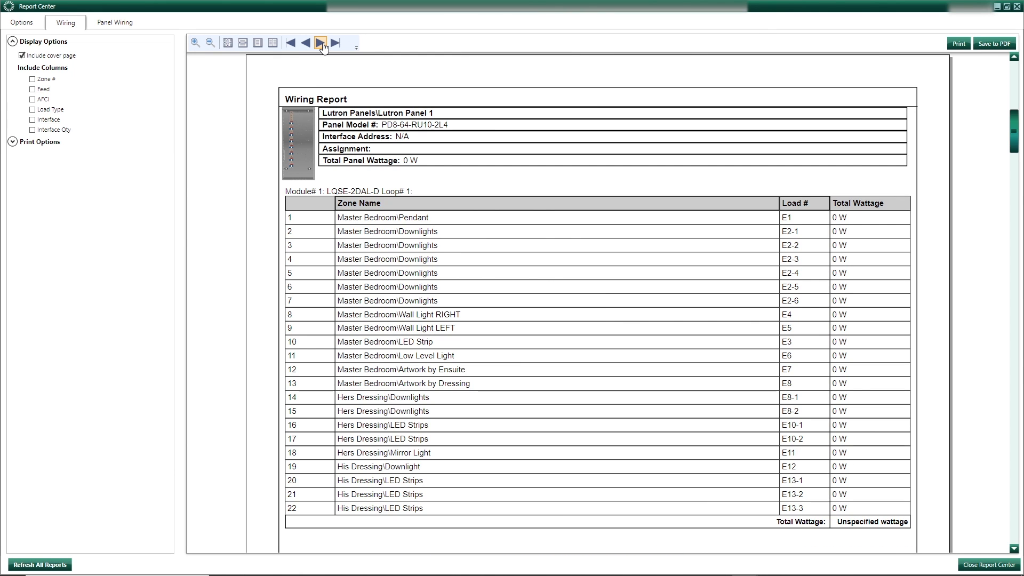
click(320, 43)
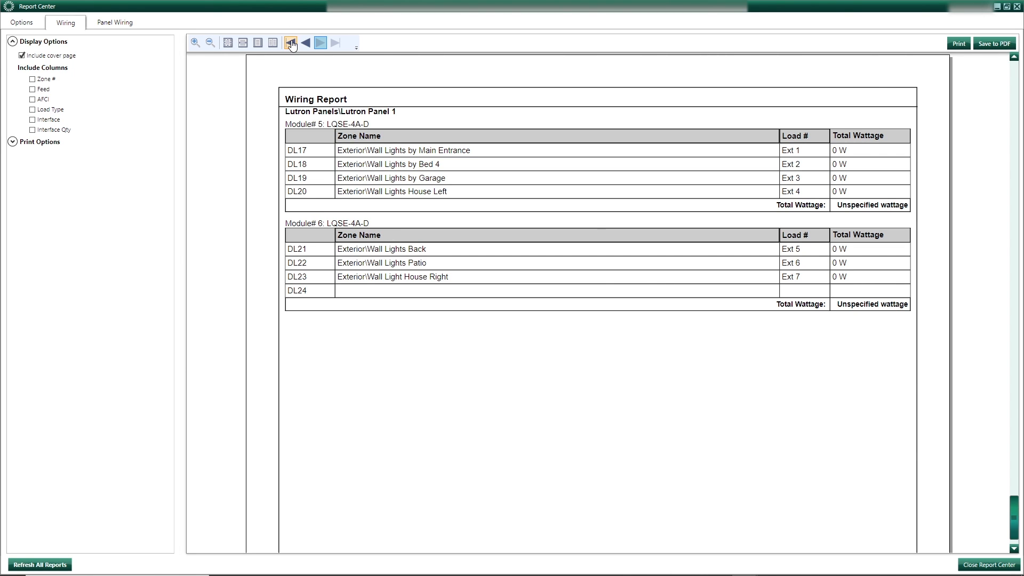
click(320, 42)
click(320, 43)
click(319, 44)
click(320, 46)
click(320, 44)
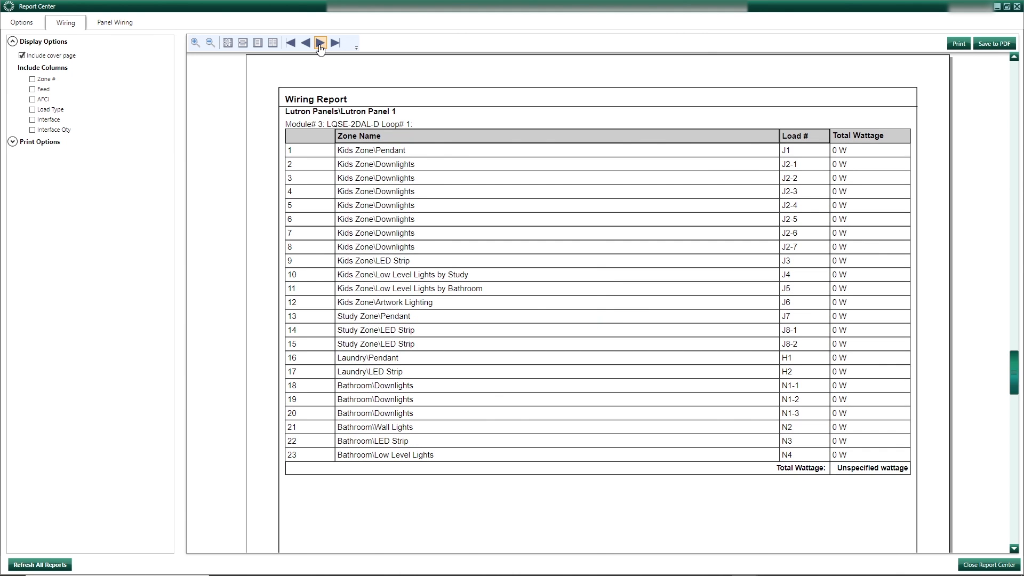
click(320, 45)
click(320, 45)
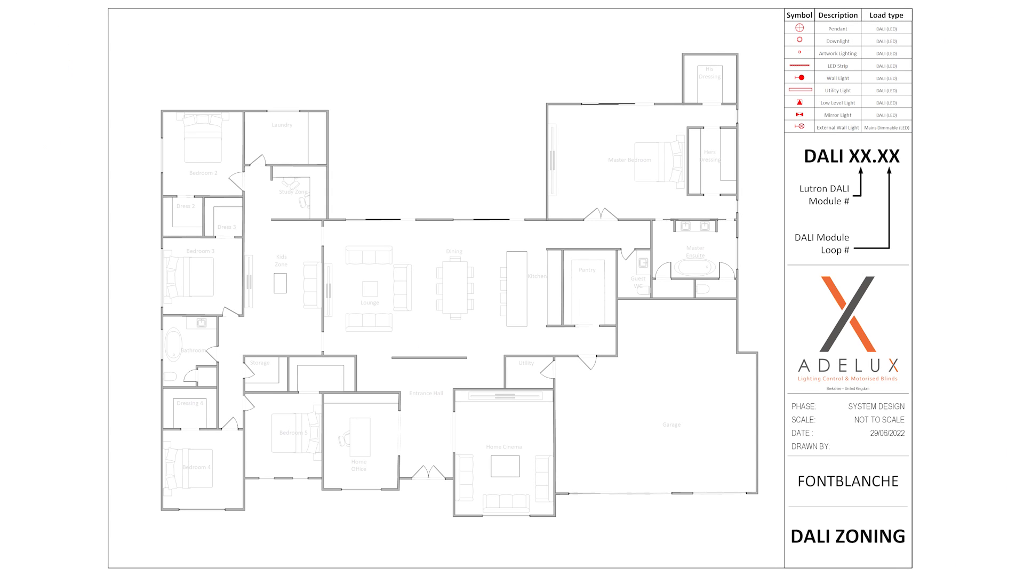